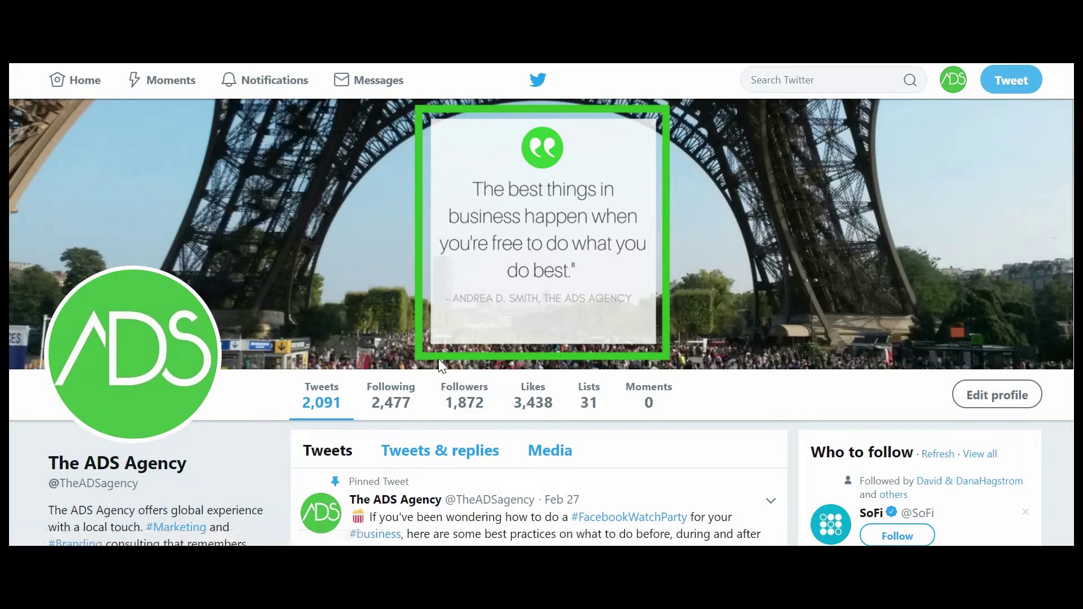
Open the profile's lists and look through all the lists it is subscribed to
{"action": "left_click", "coordinate": [590, 407]}
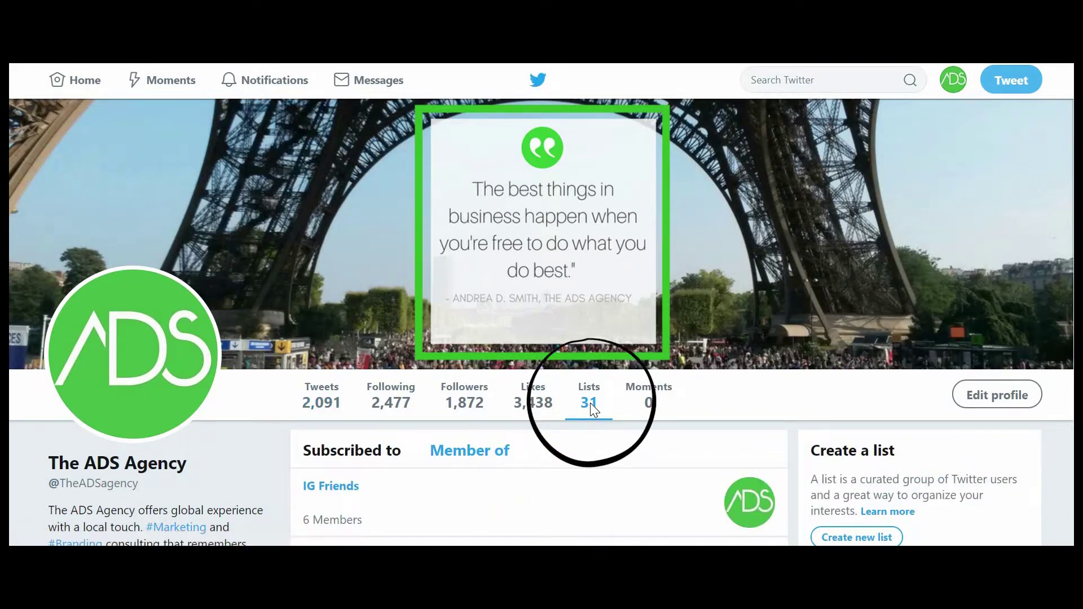
{"action": "scroll", "coordinate": [903, 315], "scroll_direction": "down", "scroll_amount": 9}
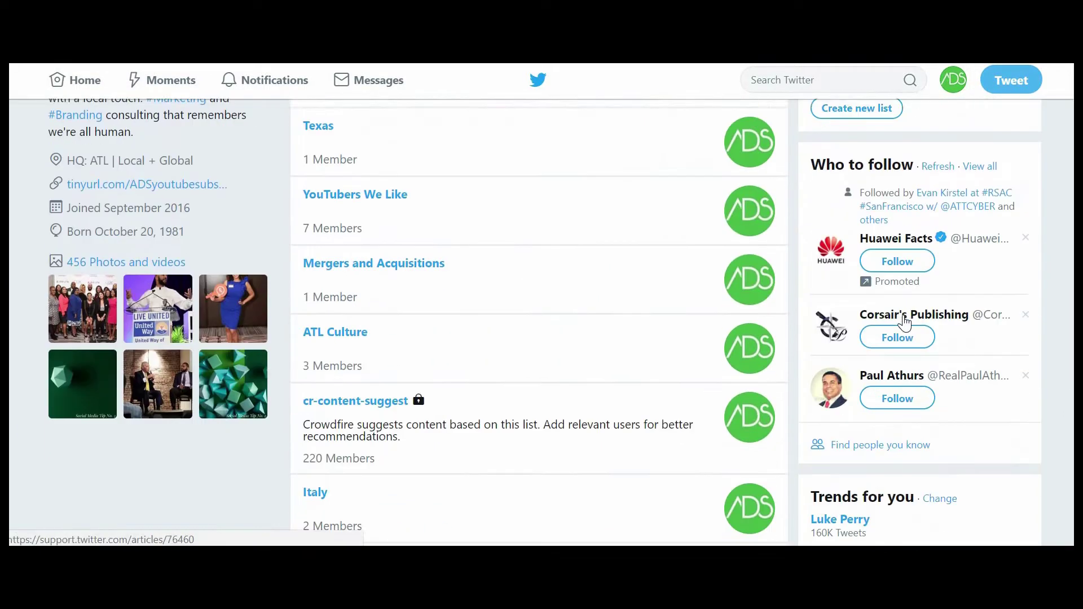
{"action": "scroll", "coordinate": [904, 323], "scroll_direction": "down", "scroll_amount": 8}
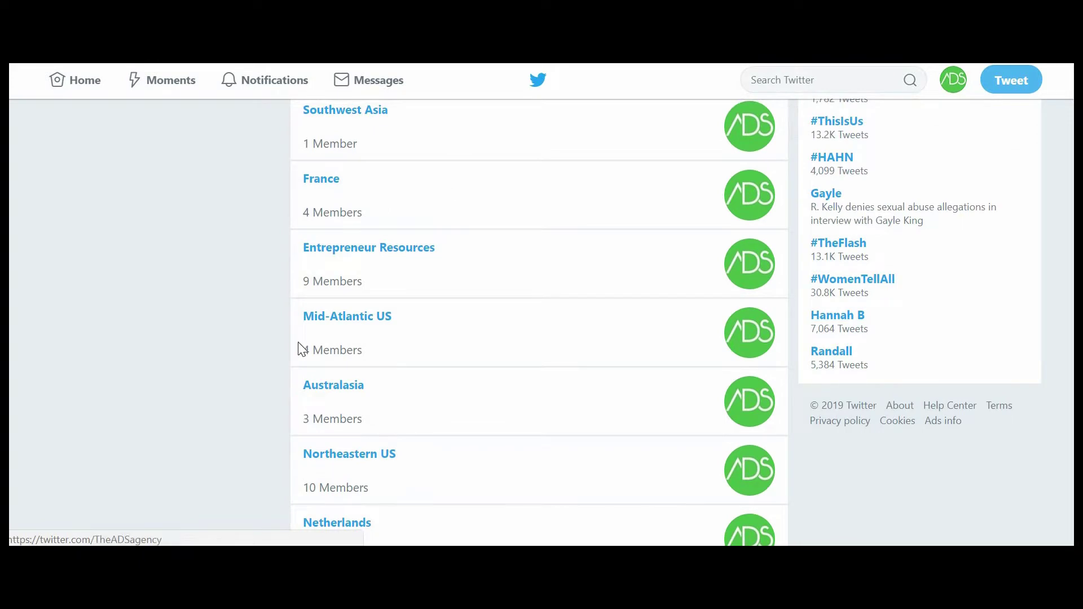
{"action": "scroll", "coordinate": [253, 363], "scroll_direction": "down", "scroll_amount": 2}
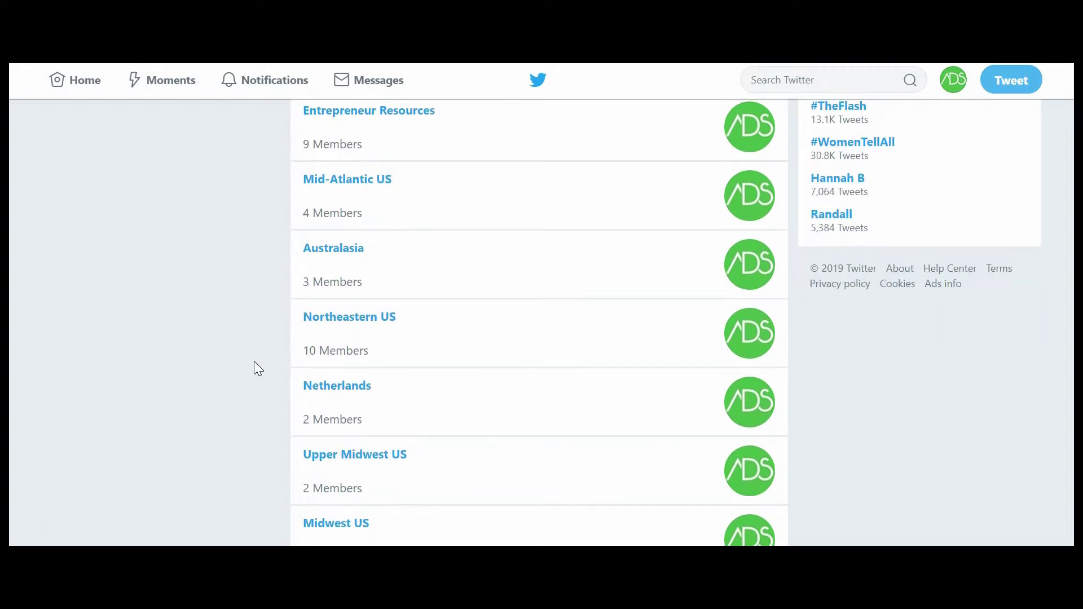
{"action": "scroll", "coordinate": [254, 361], "scroll_direction": "down", "scroll_amount": 6}
{"action": "scroll", "coordinate": [254, 361], "scroll_direction": "down", "scroll_amount": 8}
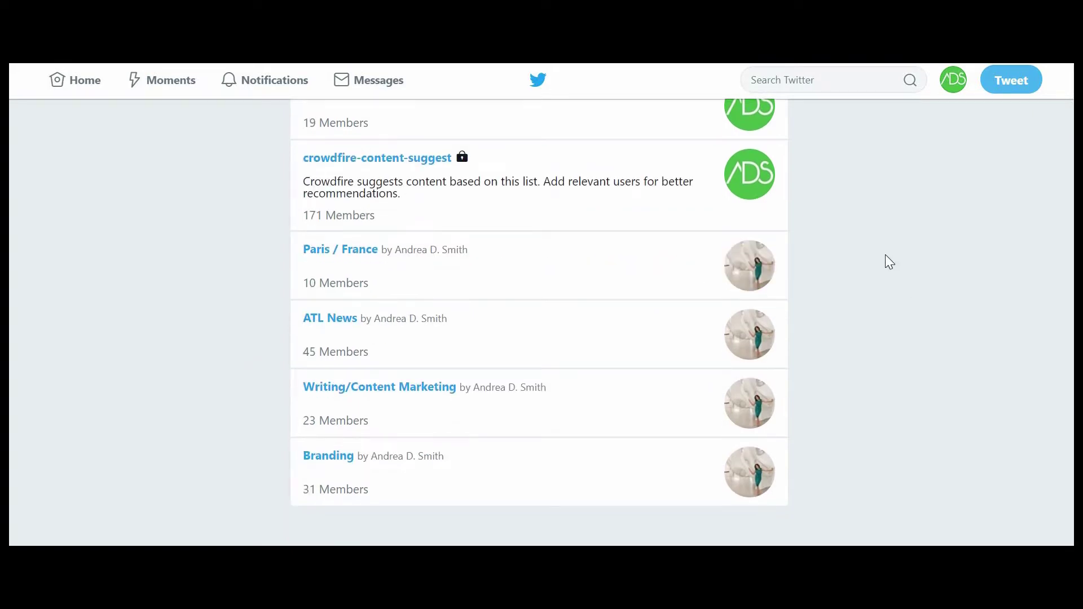
{"action": "scroll", "coordinate": [886, 255], "scroll_direction": "up", "scroll_amount": 14}
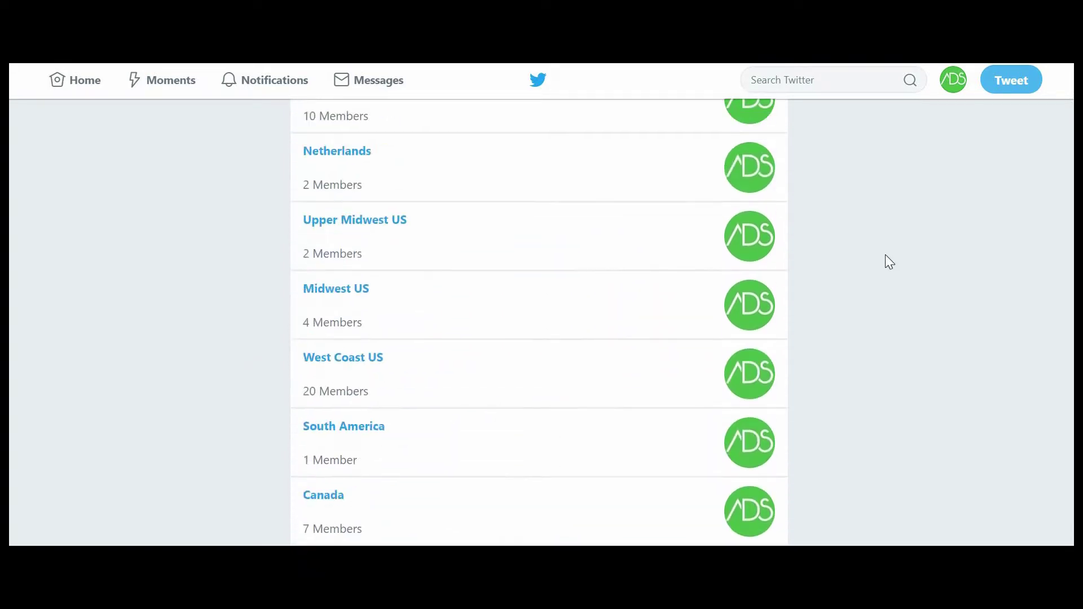
{"action": "scroll", "coordinate": [886, 256], "scroll_direction": "up", "scroll_amount": 6}
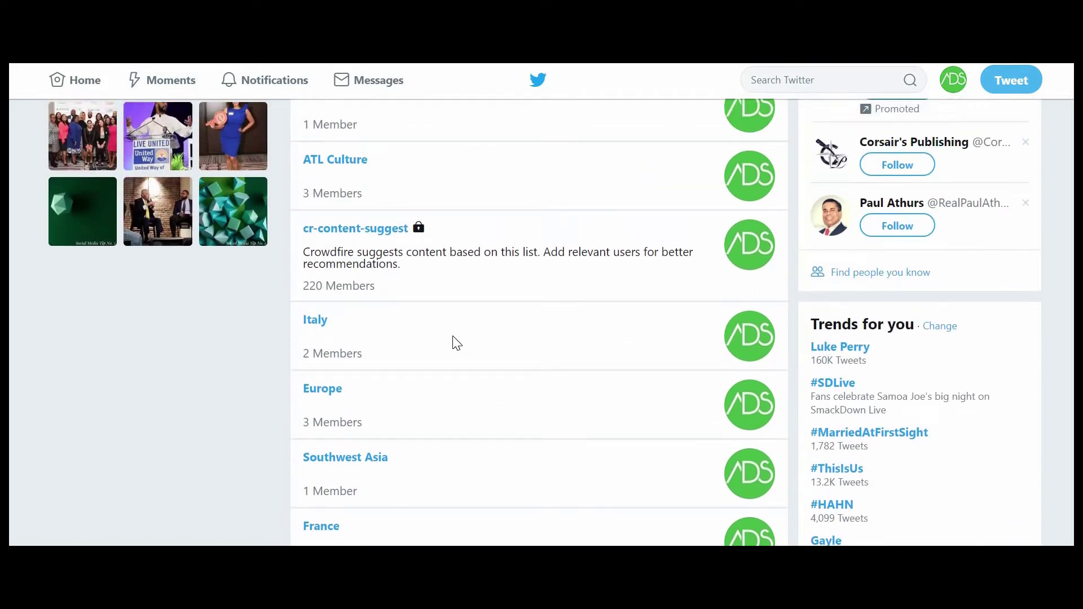
{"action": "scroll", "coordinate": [454, 343], "scroll_direction": "up", "scroll_amount": 4}
{"action": "scroll", "coordinate": [457, 342], "scroll_direction": "up", "scroll_amount": 7}
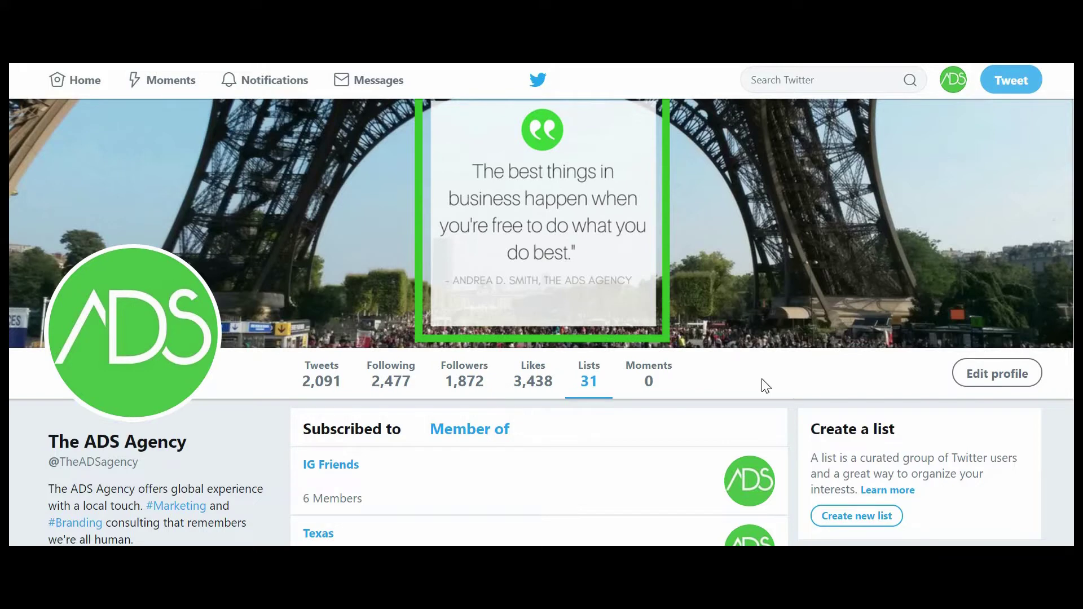
Start creating a new list and name it "Business Motivation / Quotes"
{"action": "scroll", "coordinate": [764, 382], "scroll_direction": "down", "scroll_amount": 2}
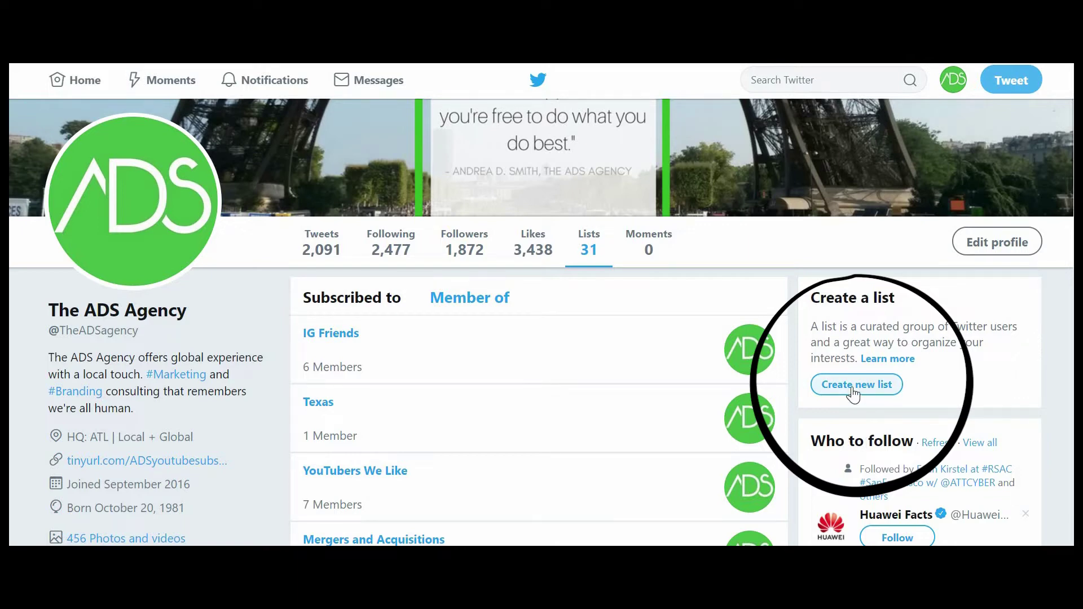
{"action": "left_click", "coordinate": [853, 388]}
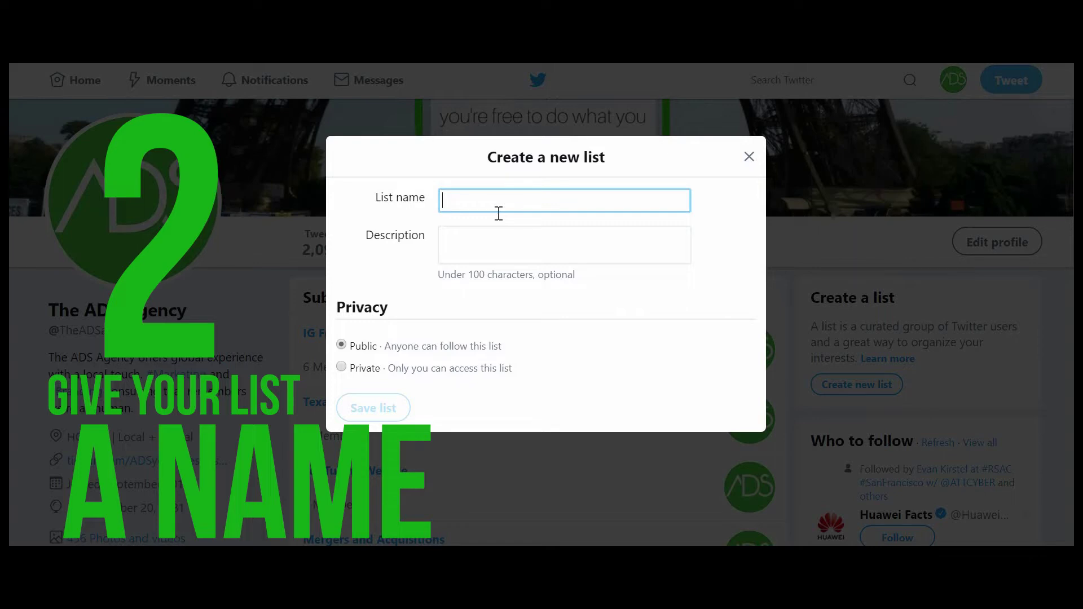
{"action": "type", "text": "Business "}
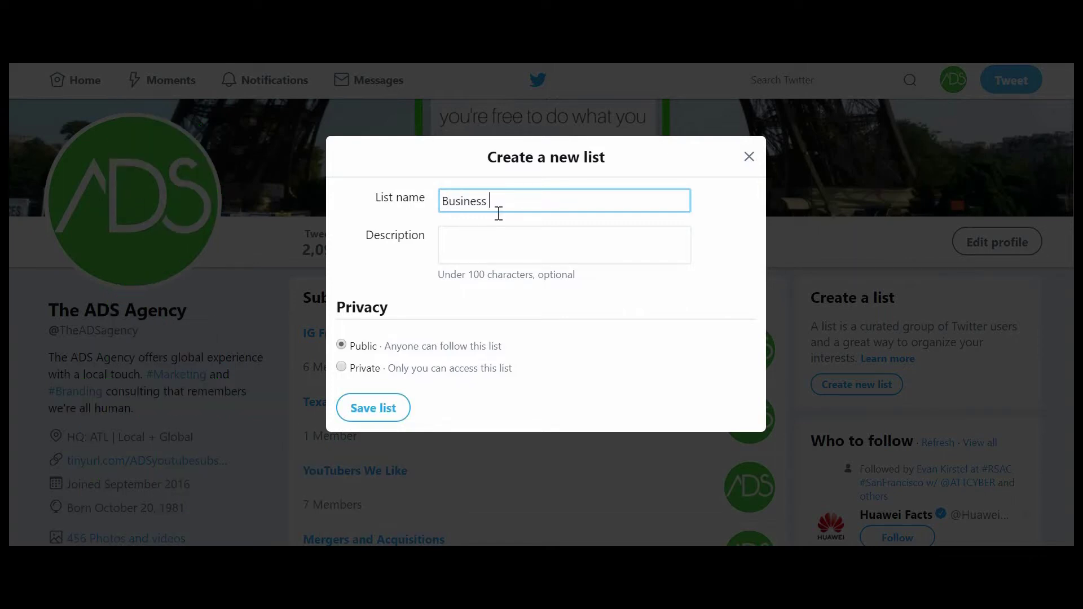
{"action": "type", "text": "Motivation / Quotes"}
{"action": "left_click", "coordinate": [503, 245]}
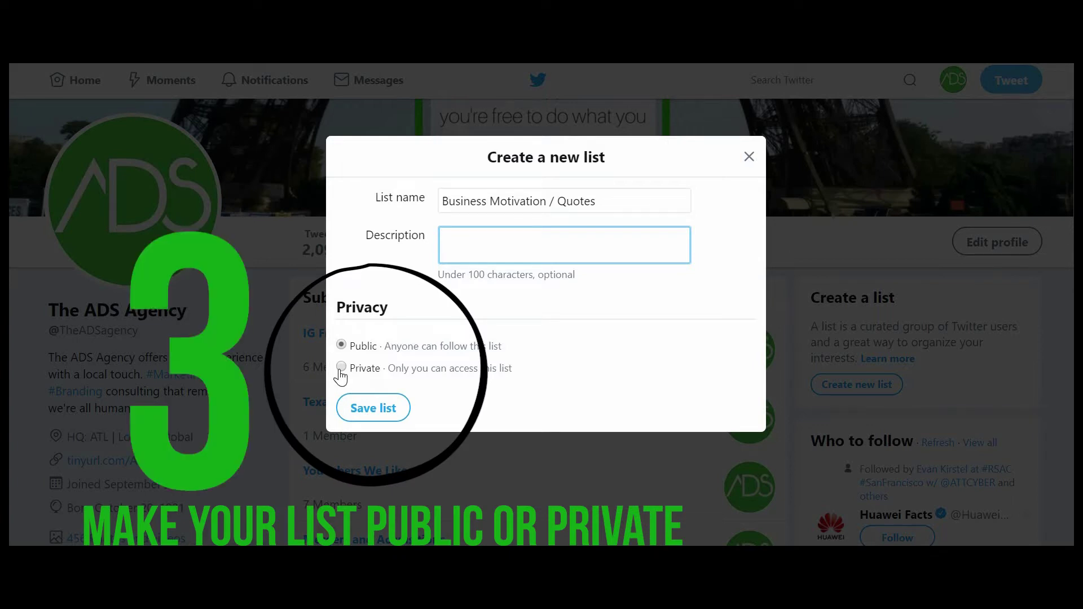
Try "Competition" and "Target Customers" as the list name, and switch the privacy to Private and back to Public
{"action": "triple_click", "coordinate": [548, 203]}
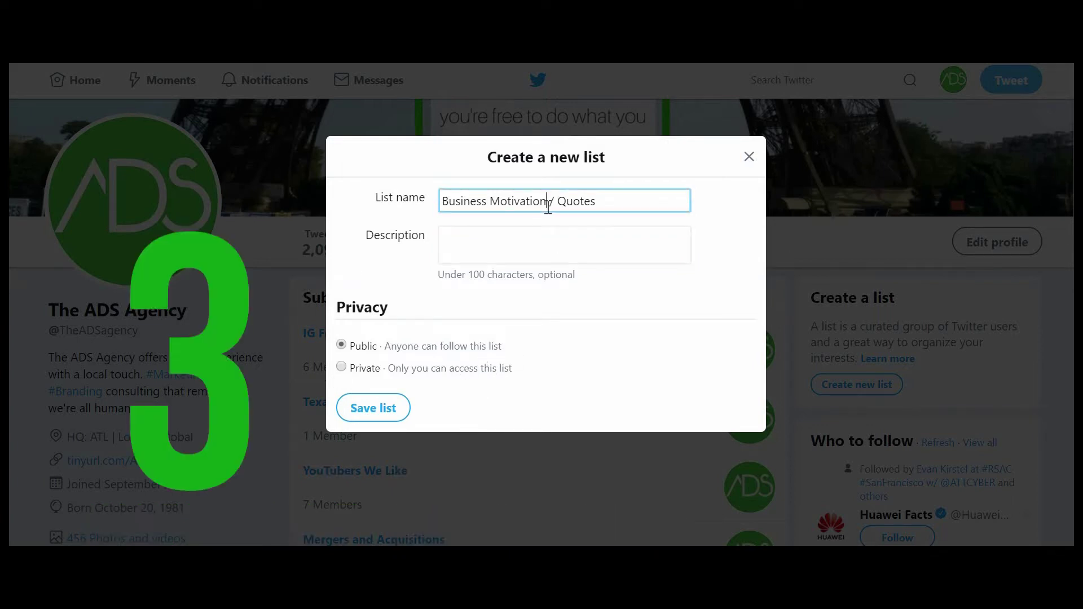
{"action": "type", "text": "Competition"}
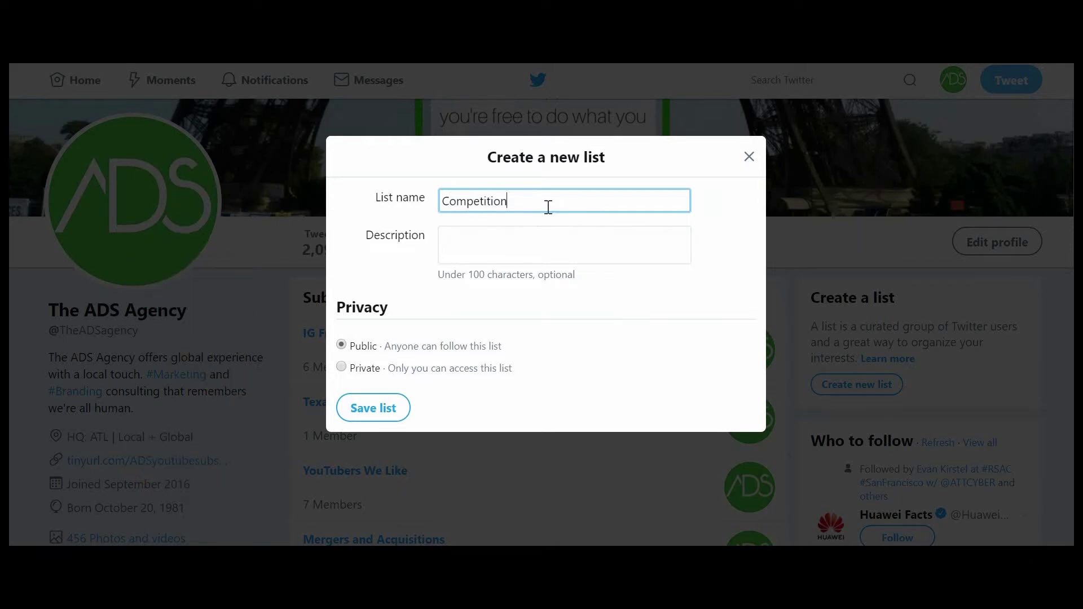
{"action": "double_click", "coordinate": [537, 202]}
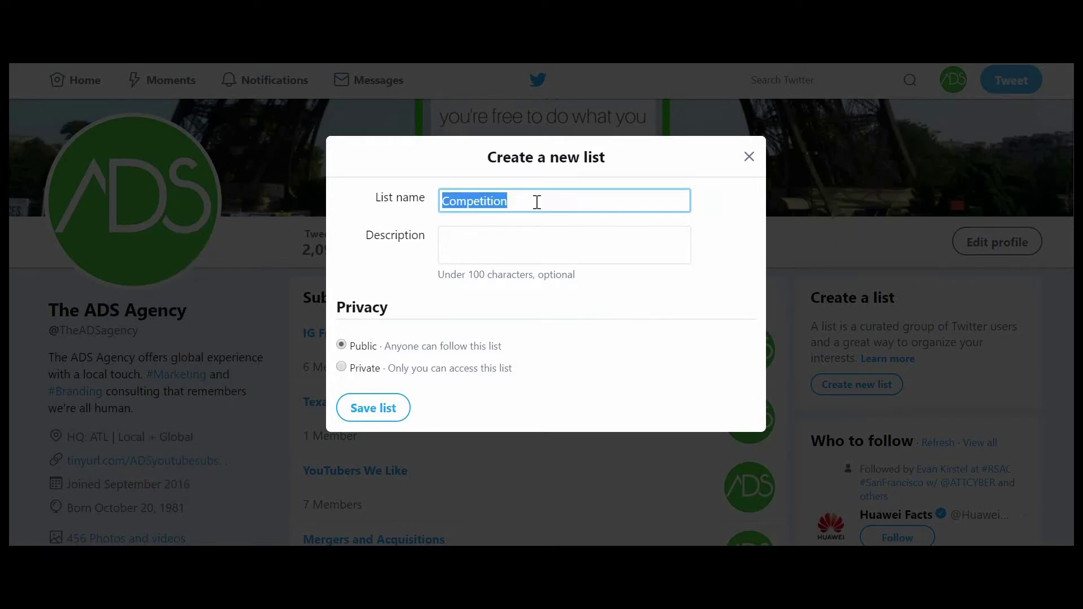
{"action": "type", "text": "Target Customers"}
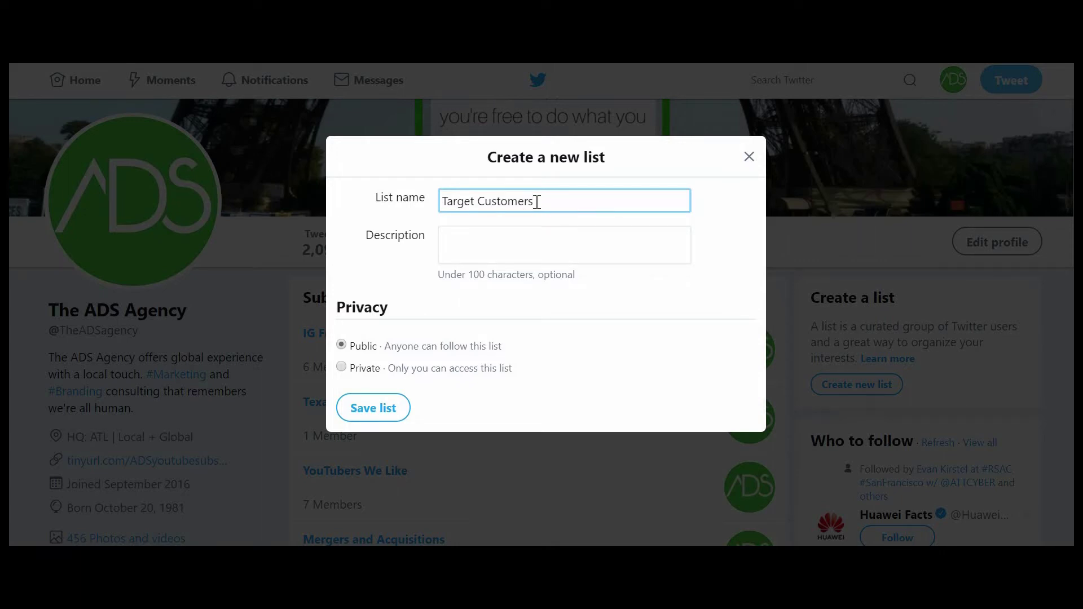
{"action": "left_click", "coordinate": [342, 367]}
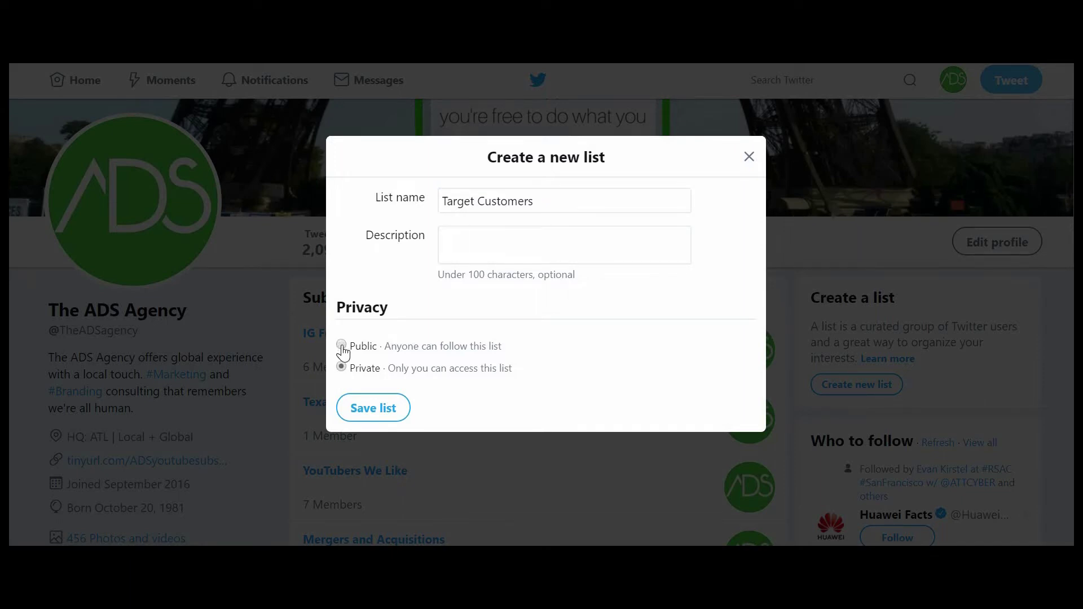
{"action": "left_click", "coordinate": [342, 347]}
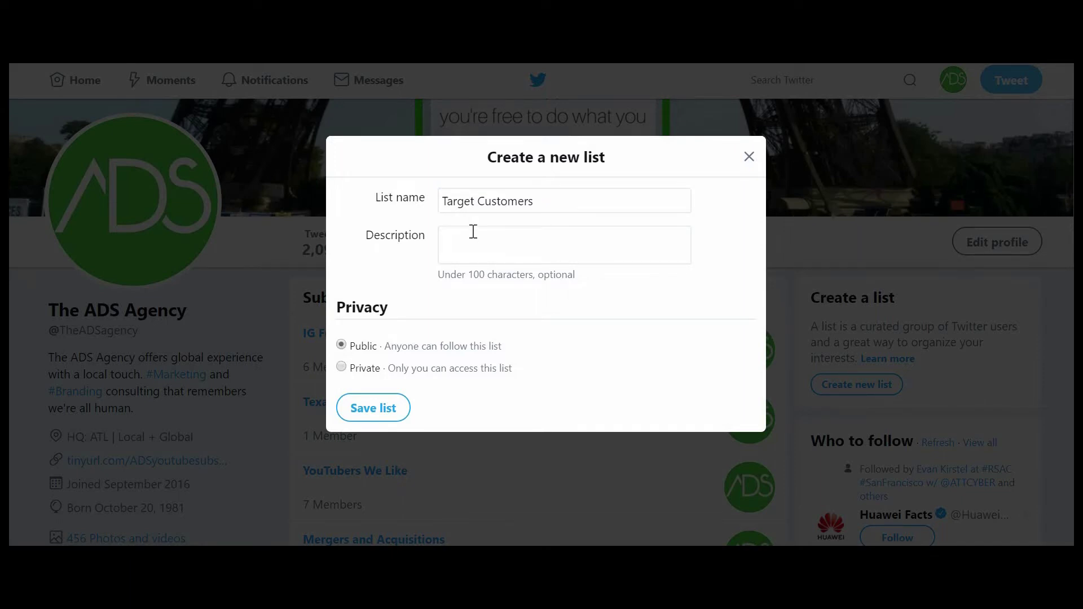
Replace the list name with "Business Quotes / Motivation" and try to save the list
{"action": "triple_click", "coordinate": [541, 202]}
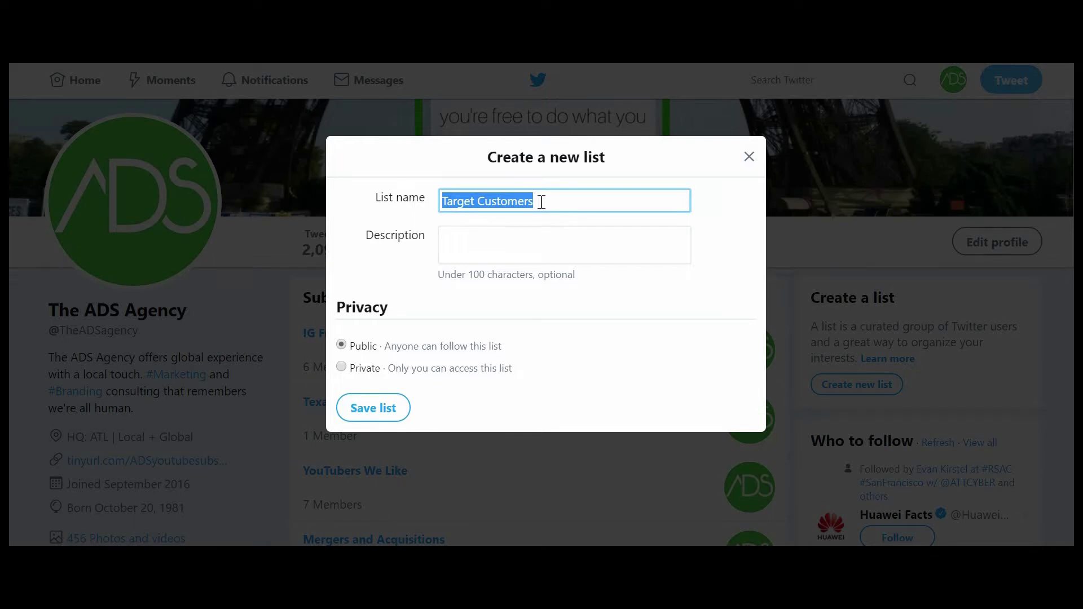
{"action": "key", "text": "BackSpace"}
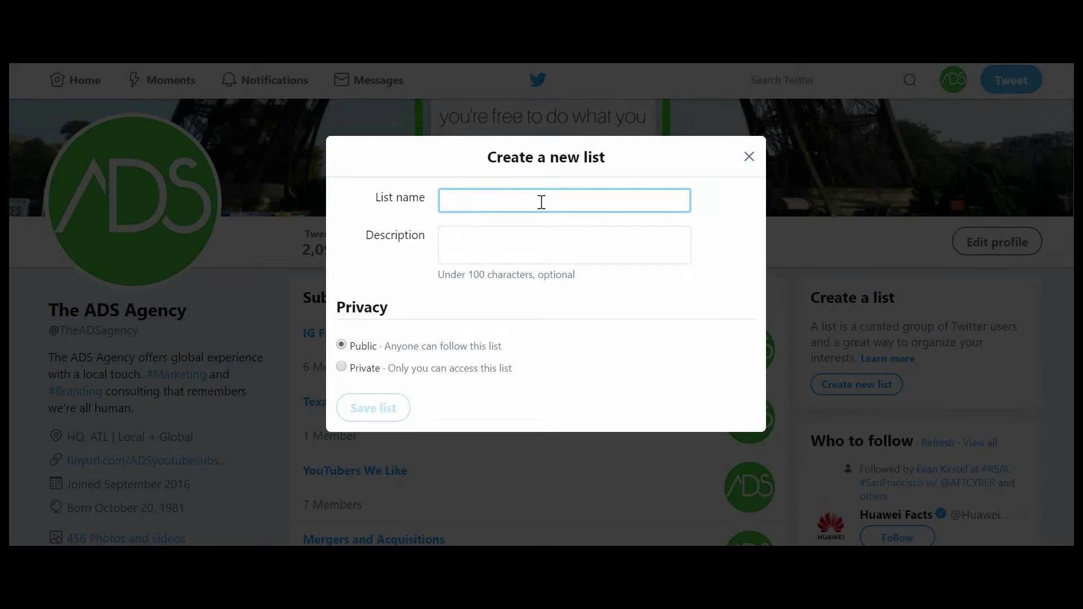
{"action": "type", "text": "Business Quotes "}
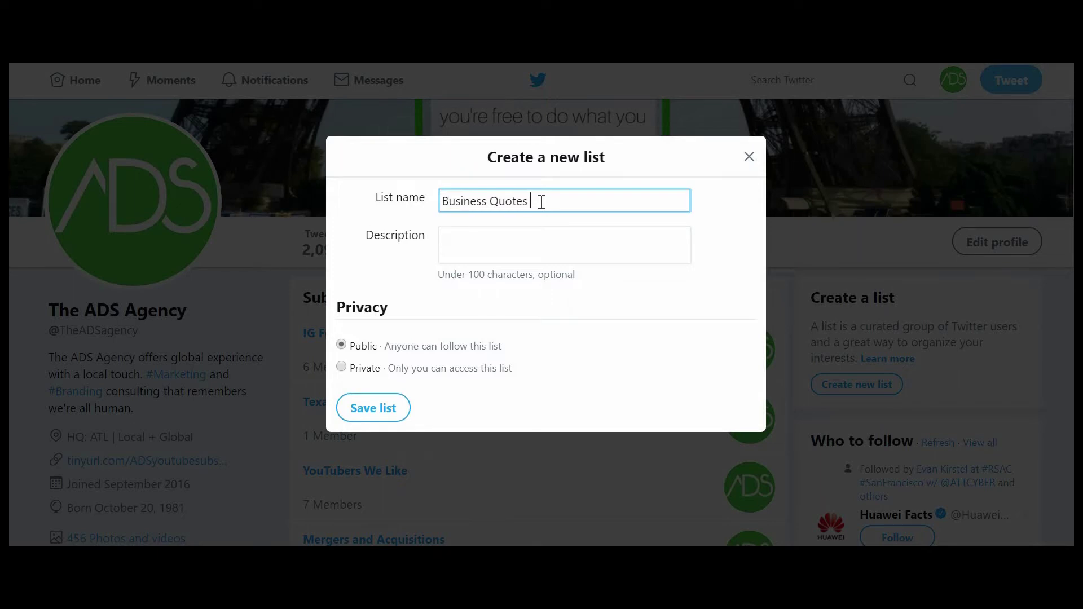
{"action": "type", "text": "/ Motivation"}
{"action": "left_click", "coordinate": [368, 415]}
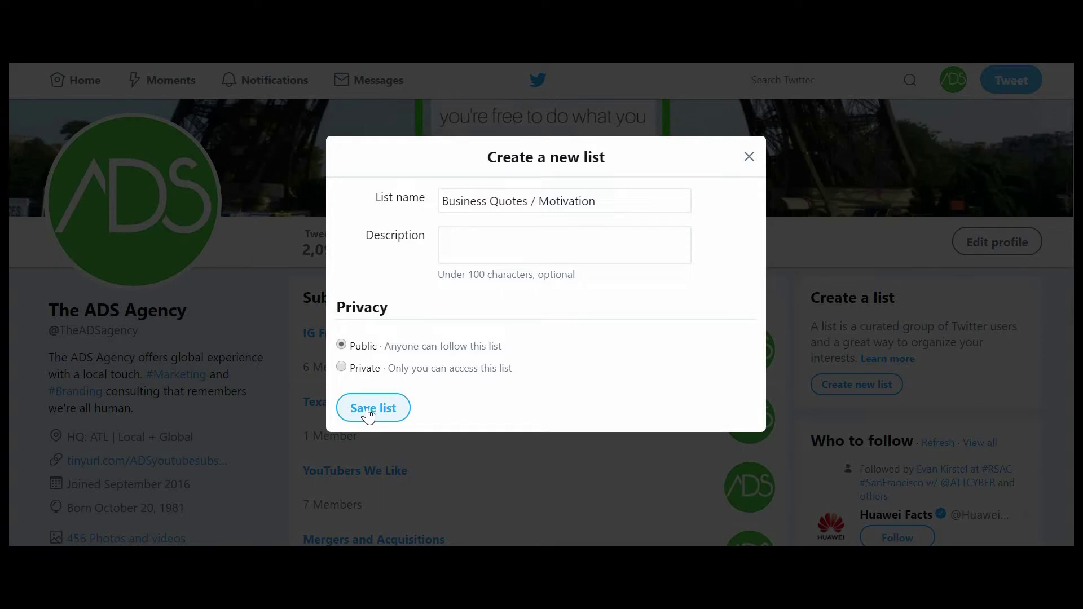
{"action": "left_click", "coordinate": [387, 414]}
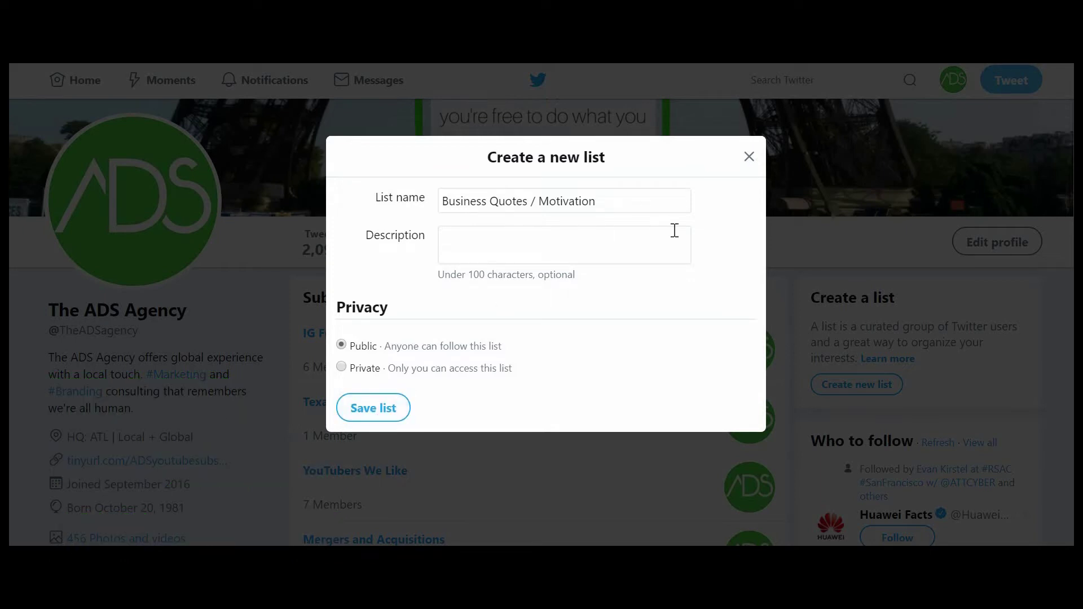
Replace the slash in the list name with a comma, giving "Business Quotes, Motivation", and try to save the list
{"action": "left_click", "coordinate": [542, 201]}
{"action": "key", "text": "BackSpace"}
{"action": "key", "text": "BackSpace"}
{"action": "key", "text": "BackSpace"}
{"action": "type", "text": ","}
{"action": "left_click", "coordinate": [353, 420]}
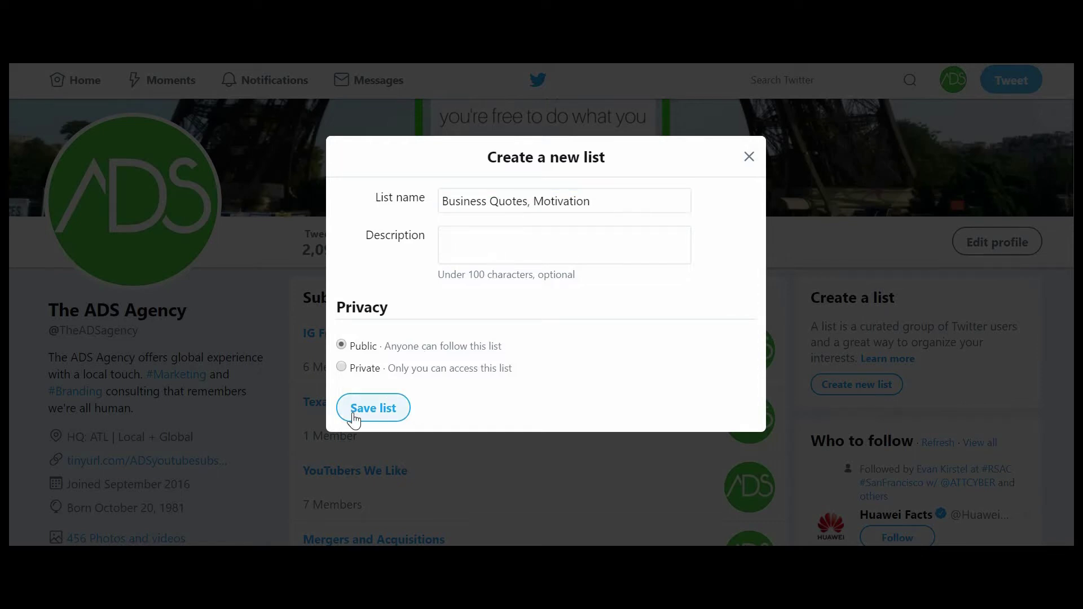
Shorten the list name to "Business Motivation" and save it as a public list
{"action": "left_click", "coordinate": [535, 204]}
{"action": "key", "text": "BackSpace"}
{"action": "key", "text": "BackSpace"}
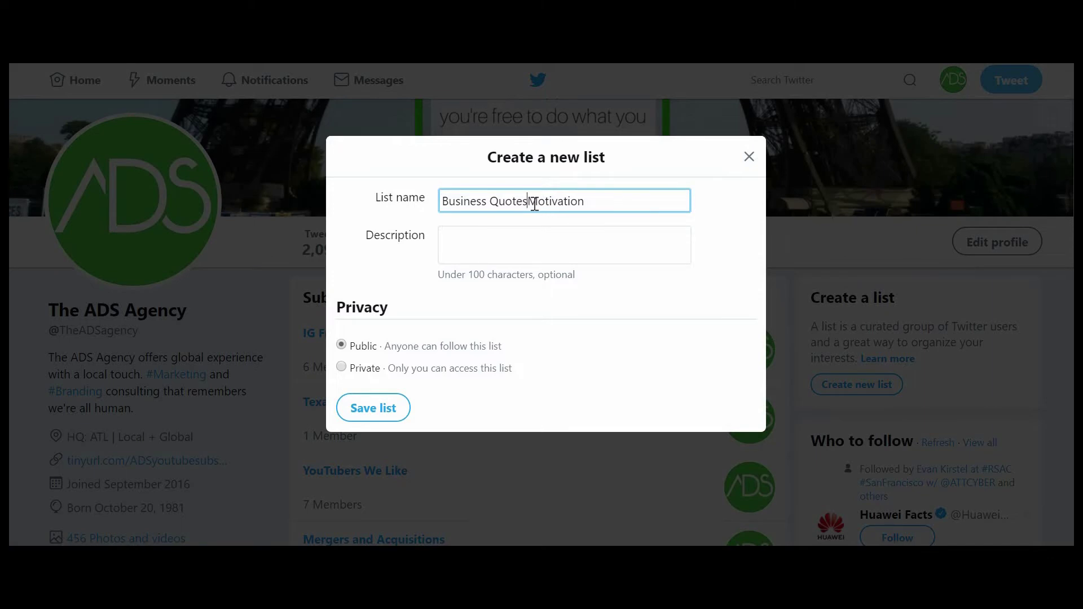
{"action": "key", "text": "BackSpace"}
{"action": "key", "text": "BackSpace"}
{"action": "key", "text": "BackSpace"}
{"action": "key", "text": "BackSpace"}
{"action": "key", "text": "BackSpace"}
{"action": "key", "text": "BackSpace"}
{"action": "key", "text": "BackSpace"}
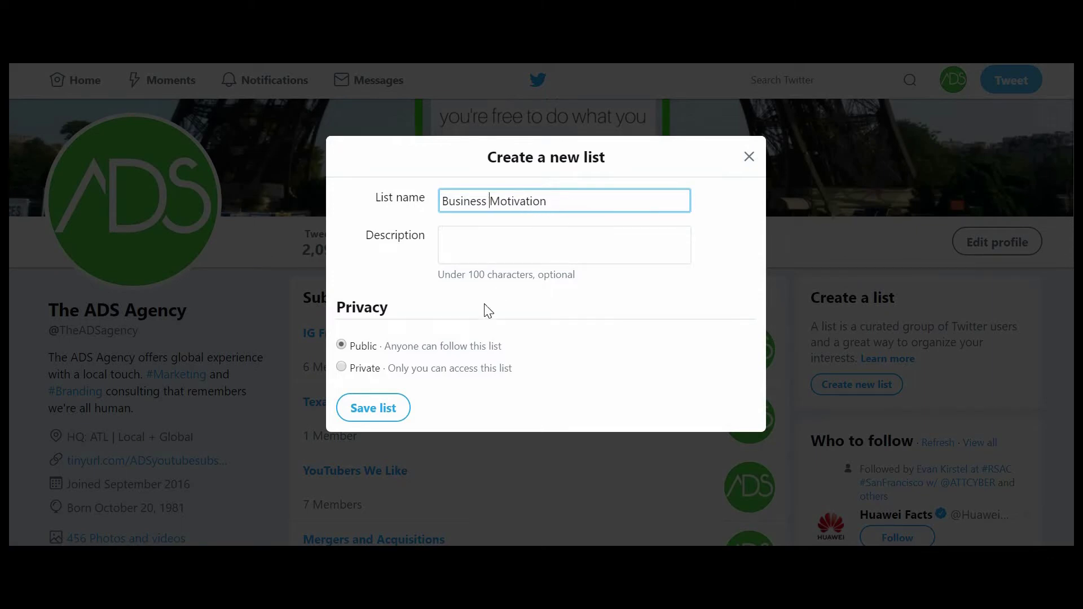
{"action": "left_click", "coordinate": [371, 421]}
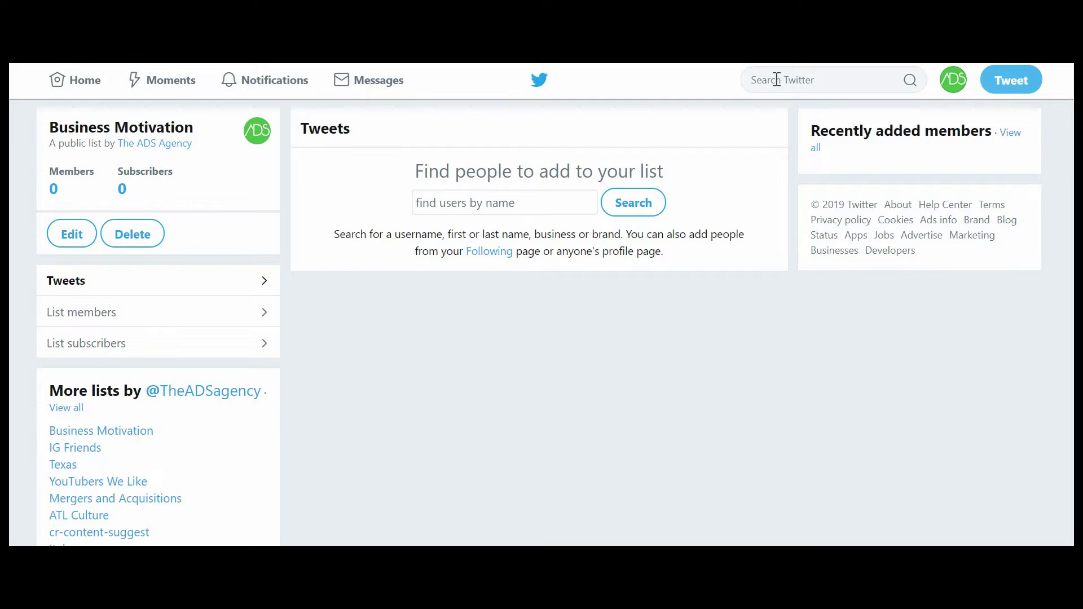
Search for "business quotes" users to add to the new list
{"action": "left_click", "coordinate": [433, 204]}
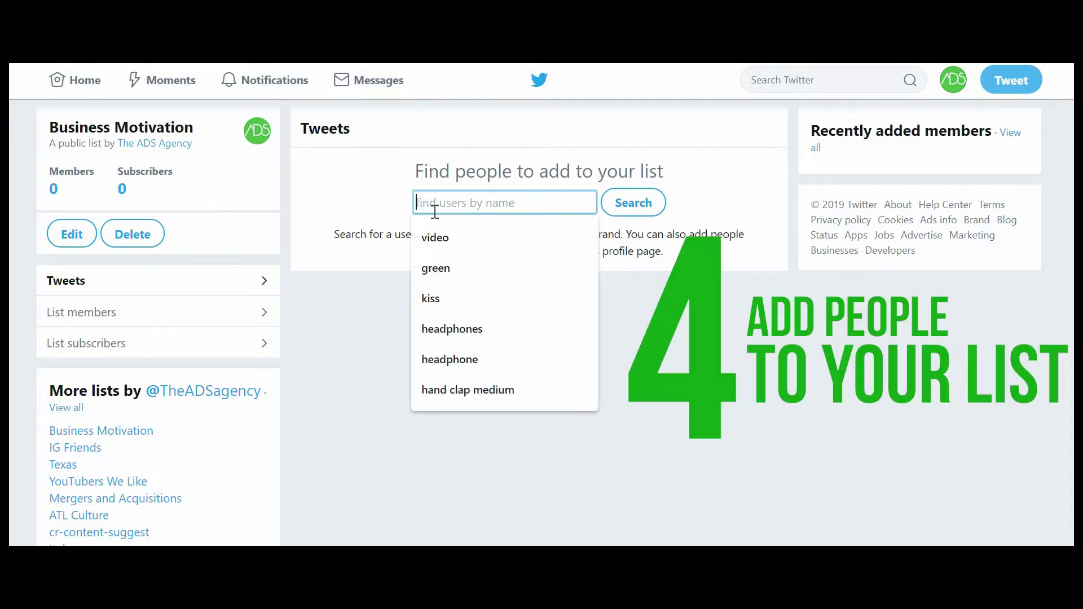
{"action": "type", "text": "bu"}
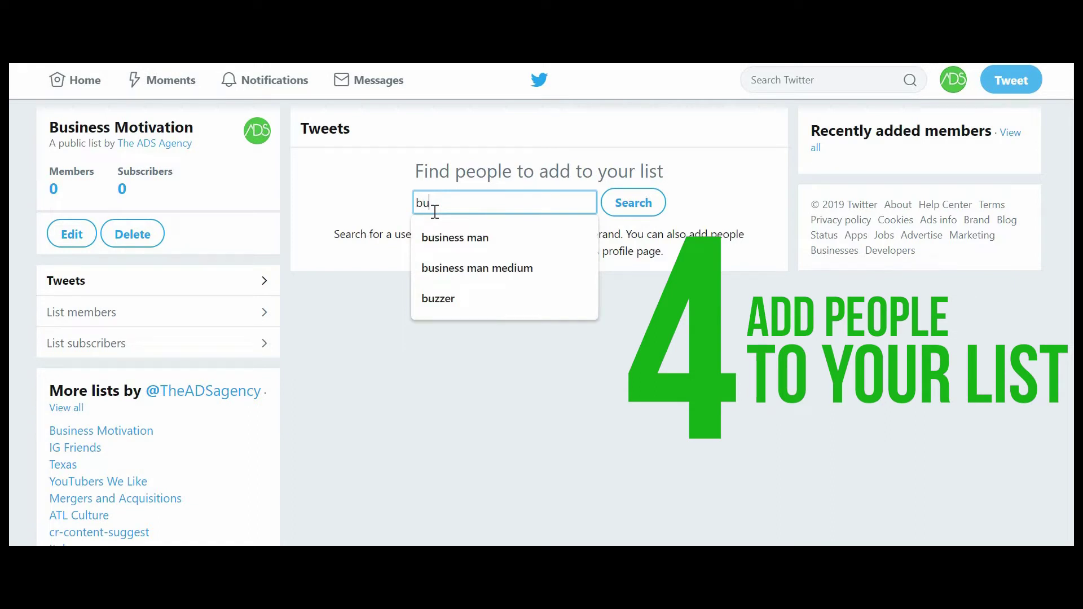
{"action": "type", "text": "siness quotes"}
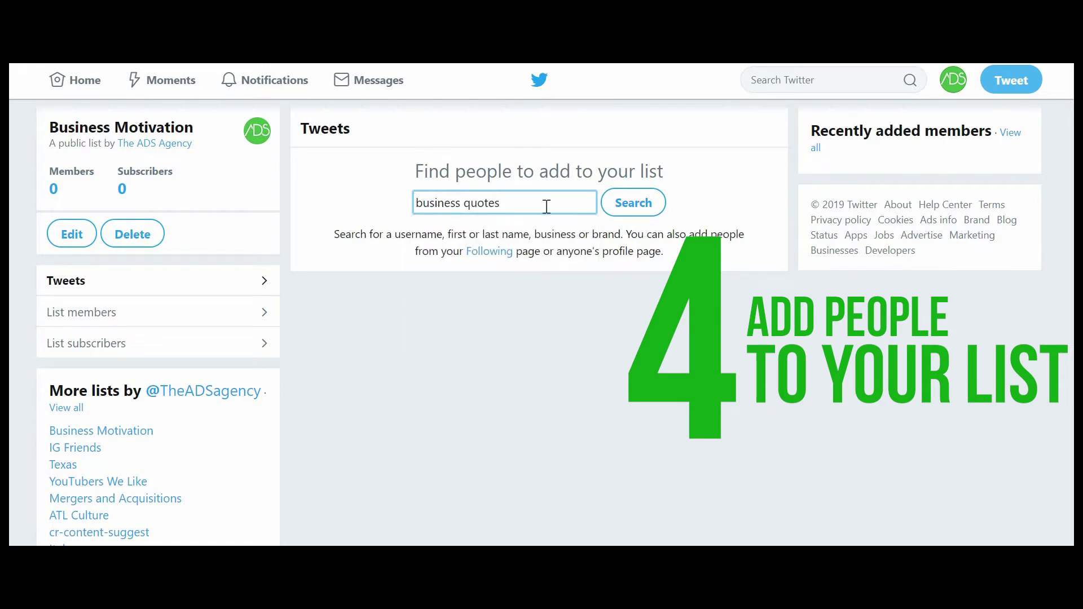
{"action": "left_click", "coordinate": [632, 203]}
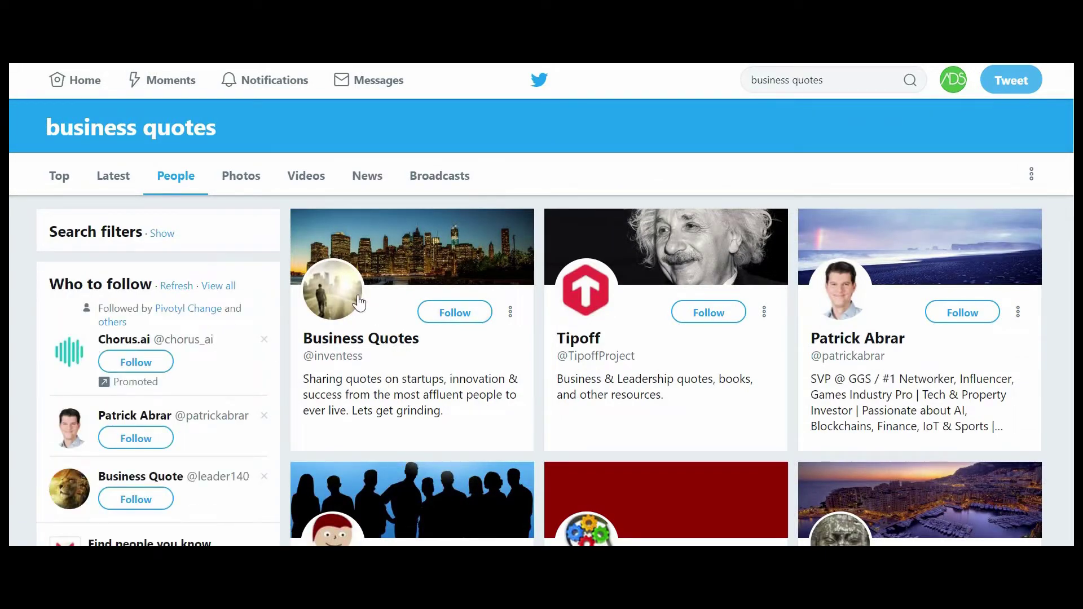
{"action": "left_click", "coordinate": [510, 313]}
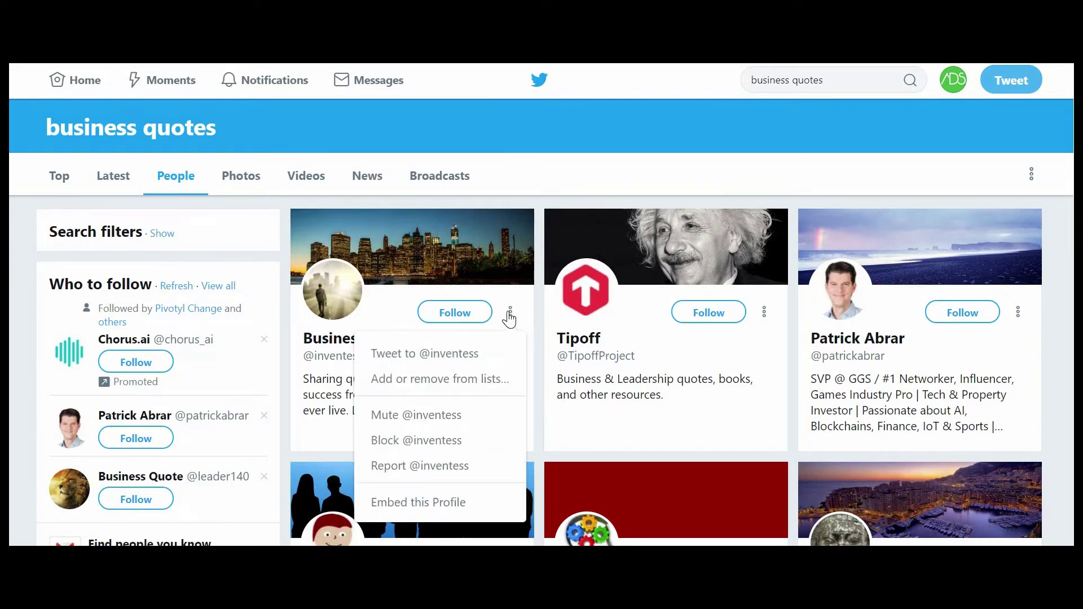
{"action": "left_click", "coordinate": [481, 379]}
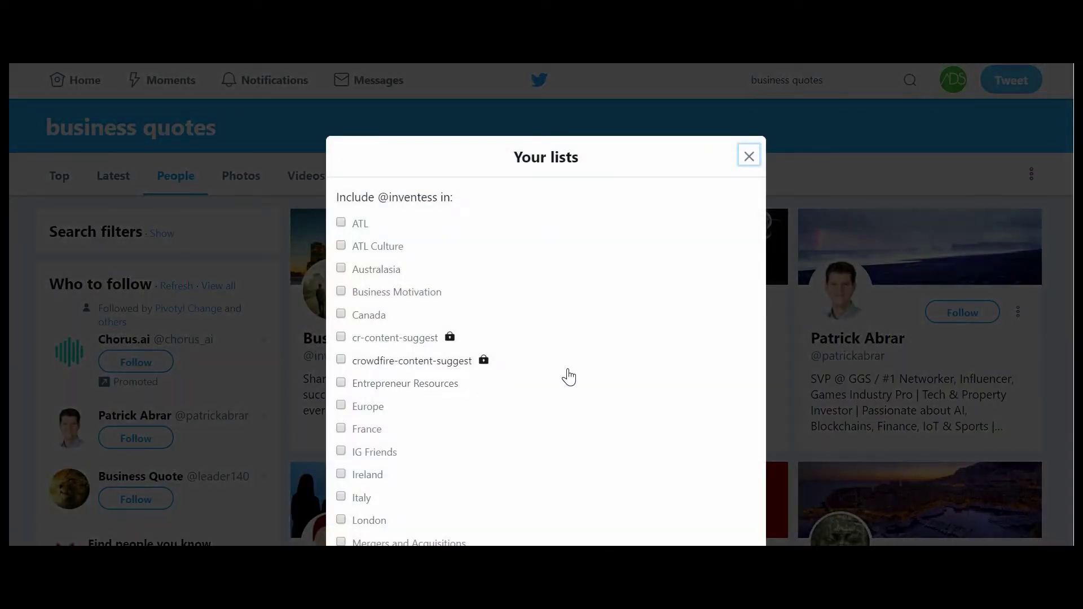
{"action": "left_click", "coordinate": [341, 292]}
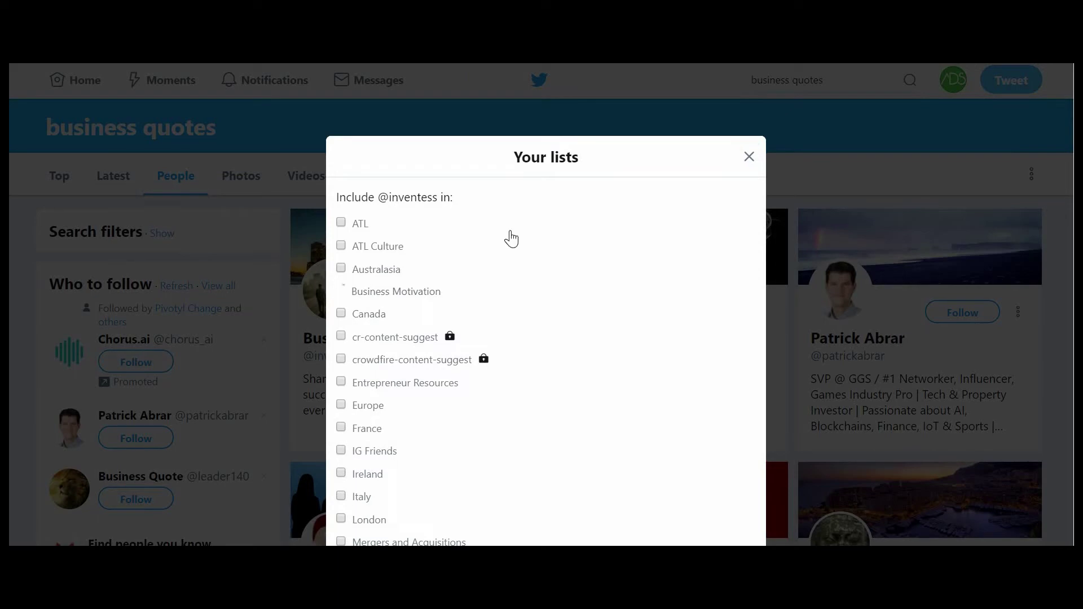
{"action": "left_click", "coordinate": [748, 158]}
{"action": "scroll", "coordinate": [696, 374], "scroll_direction": "down", "scroll_amount": 3}
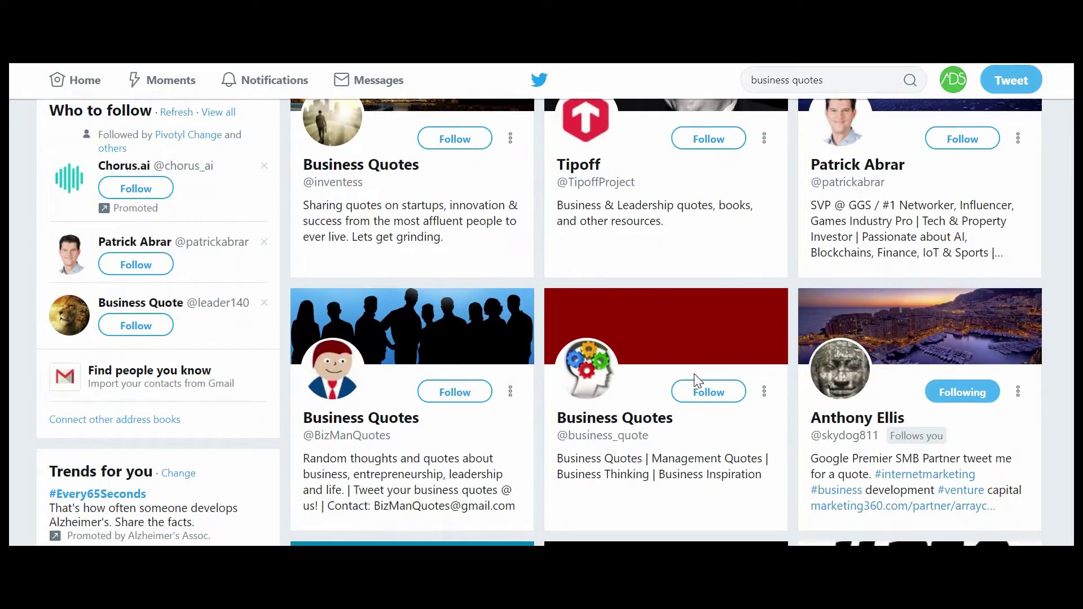
{"action": "scroll", "coordinate": [698, 381], "scroll_direction": "down", "scroll_amount": 2}
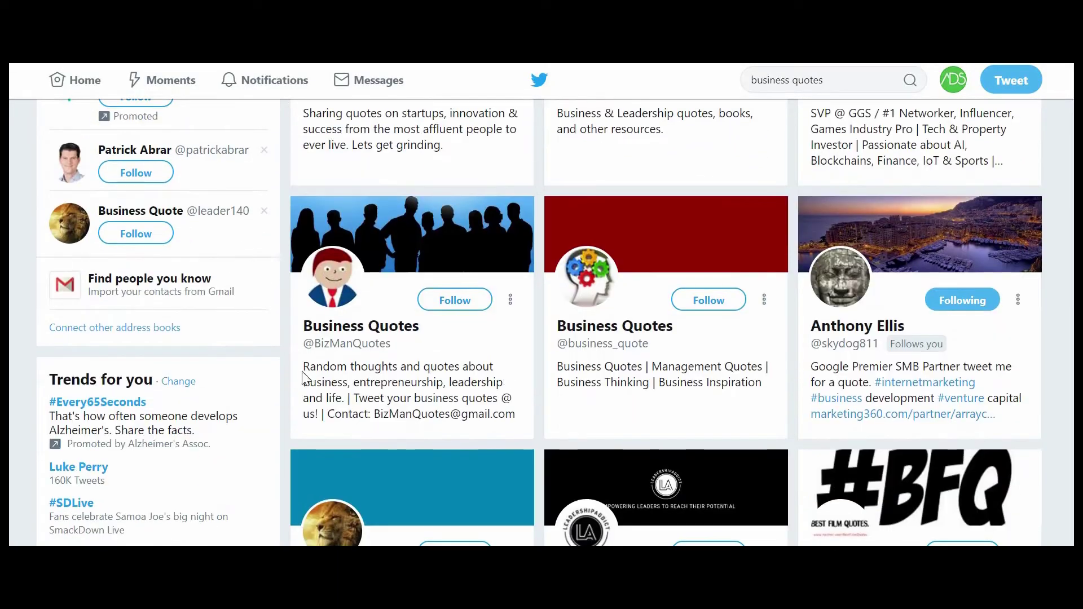
{"action": "left_click", "coordinate": [511, 301]}
{"action": "left_click", "coordinate": [490, 367]}
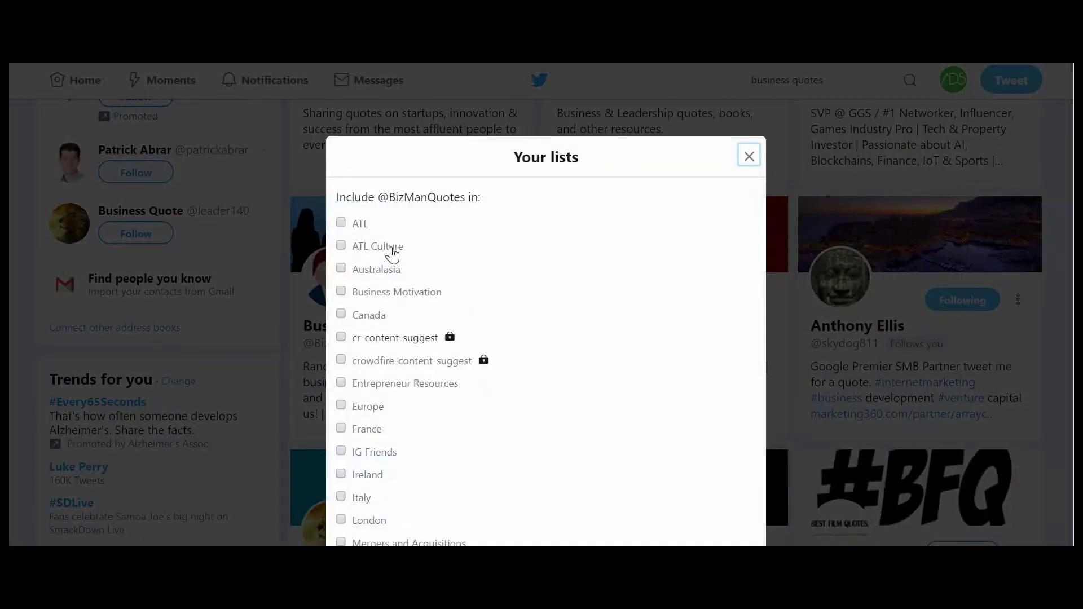
{"action": "left_click", "coordinate": [369, 288]}
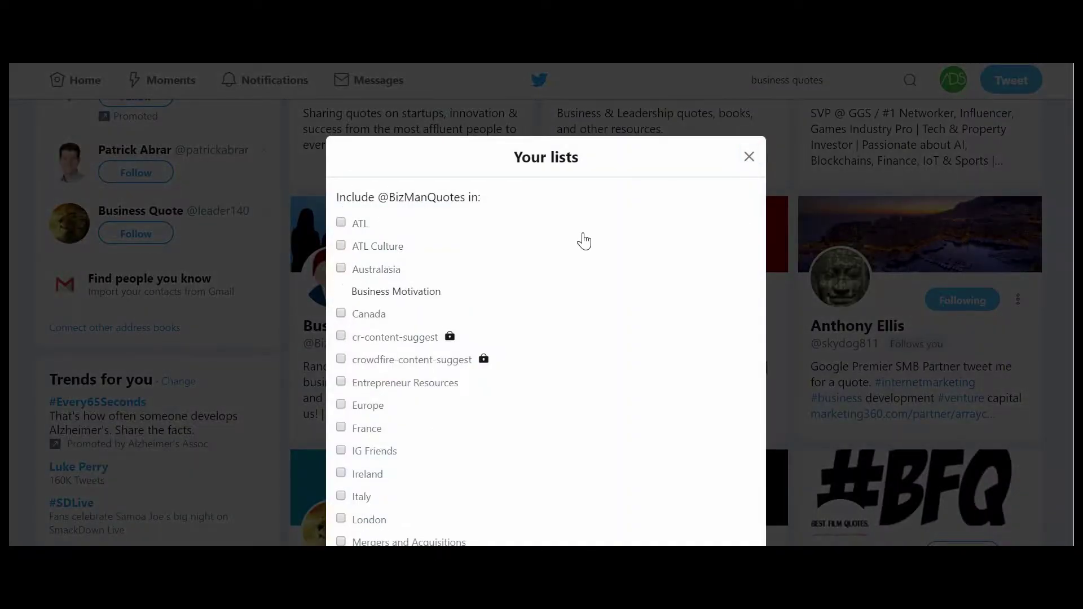
{"action": "left_click", "coordinate": [749, 158]}
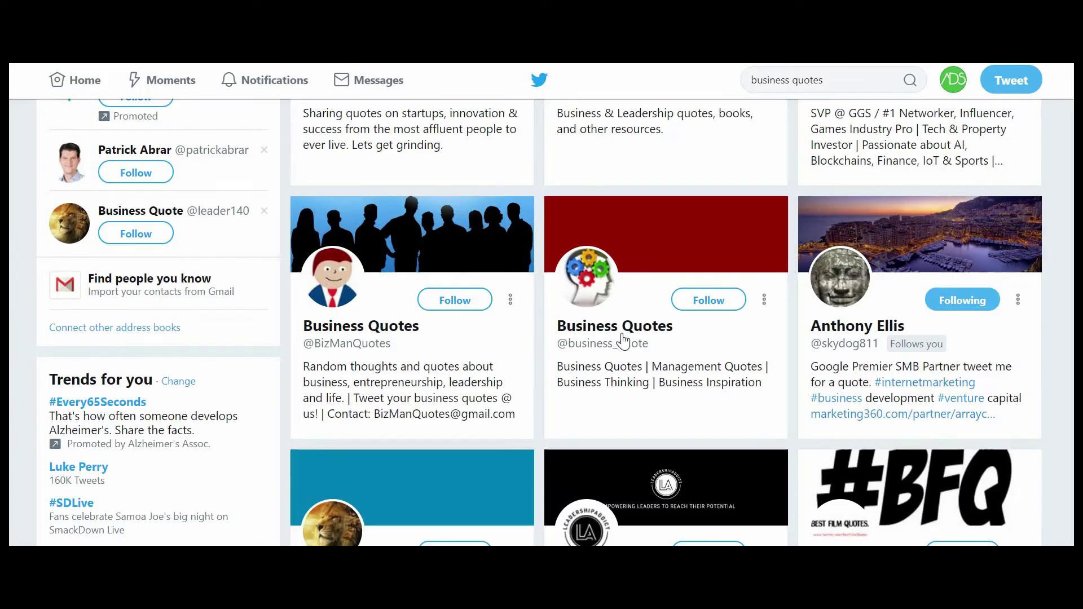
{"action": "left_click", "coordinate": [764, 300]}
{"action": "left_click", "coordinate": [700, 376]}
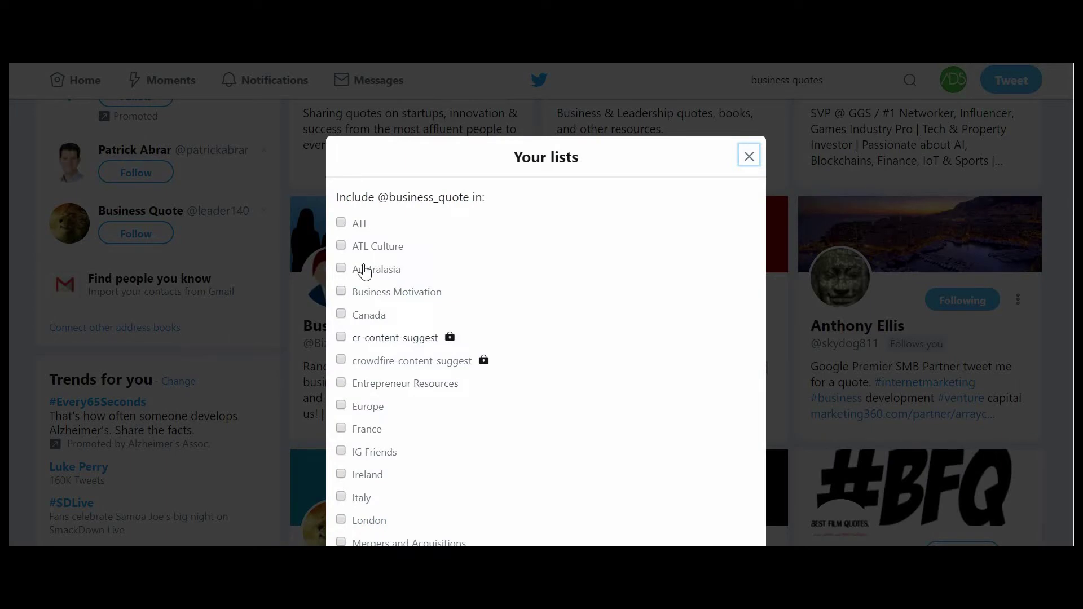
{"action": "left_click", "coordinate": [340, 291]}
{"action": "left_click", "coordinate": [749, 156]}
{"action": "scroll", "coordinate": [663, 352], "scroll_direction": "down", "scroll_amount": 4}
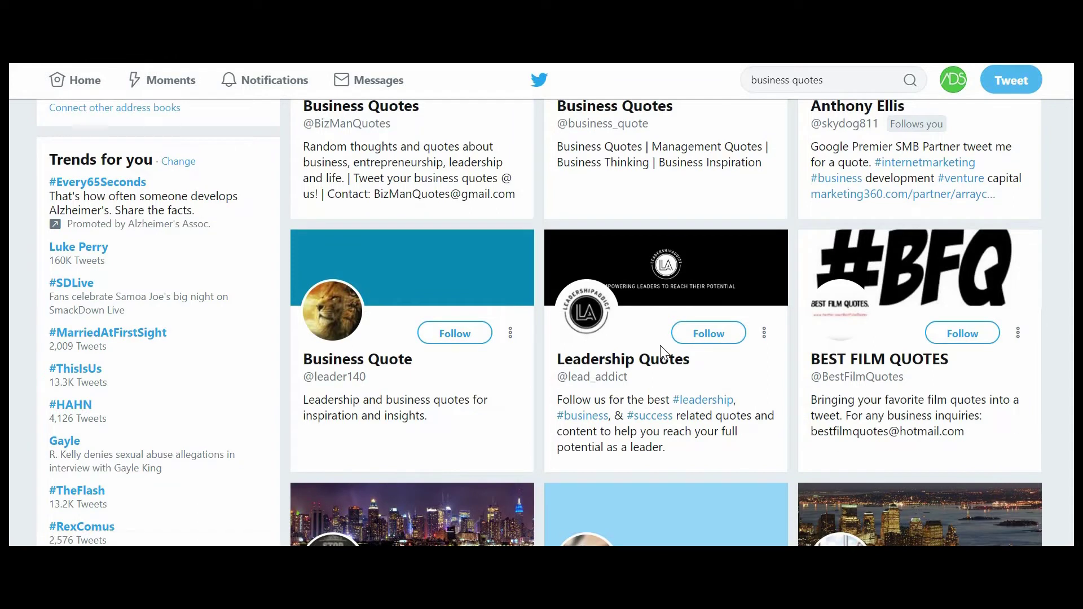
{"action": "left_click", "coordinate": [765, 332]}
{"action": "left_click", "coordinate": [725, 396]}
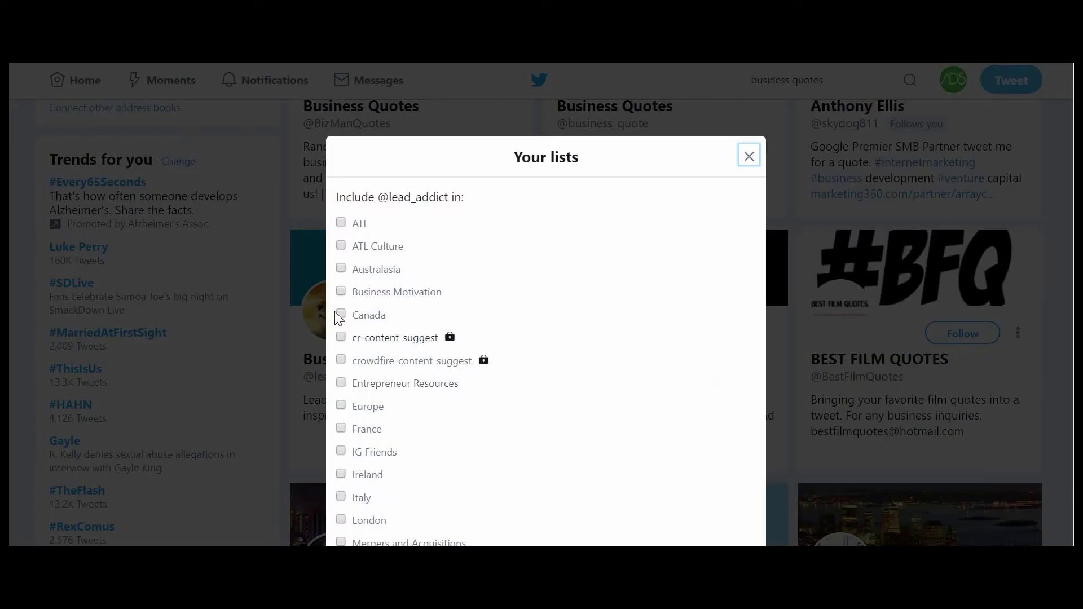
{"action": "left_click", "coordinate": [341, 291]}
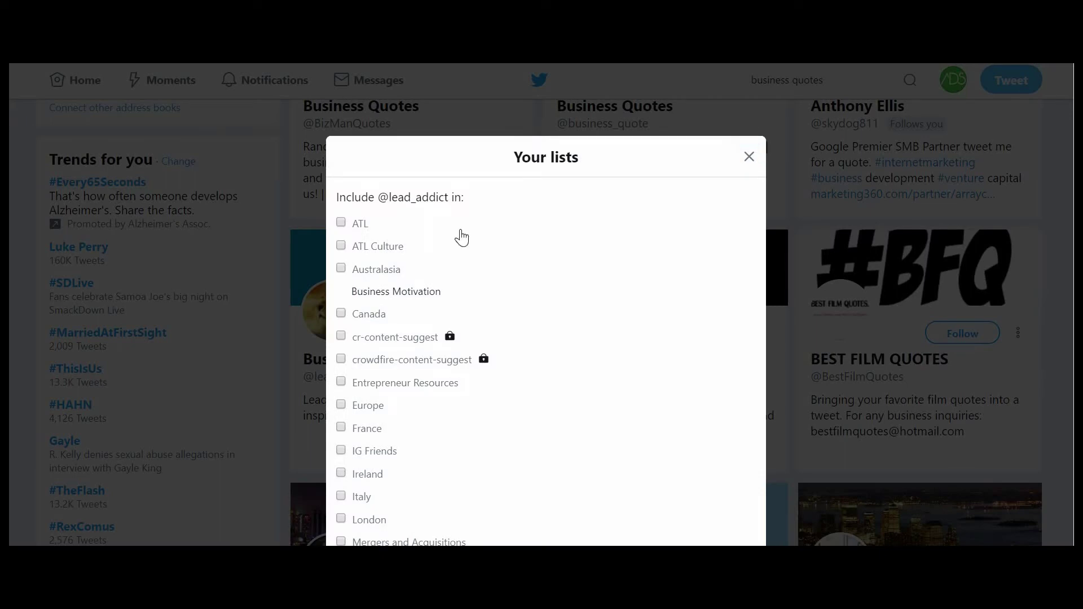
{"action": "left_click", "coordinate": [747, 160]}
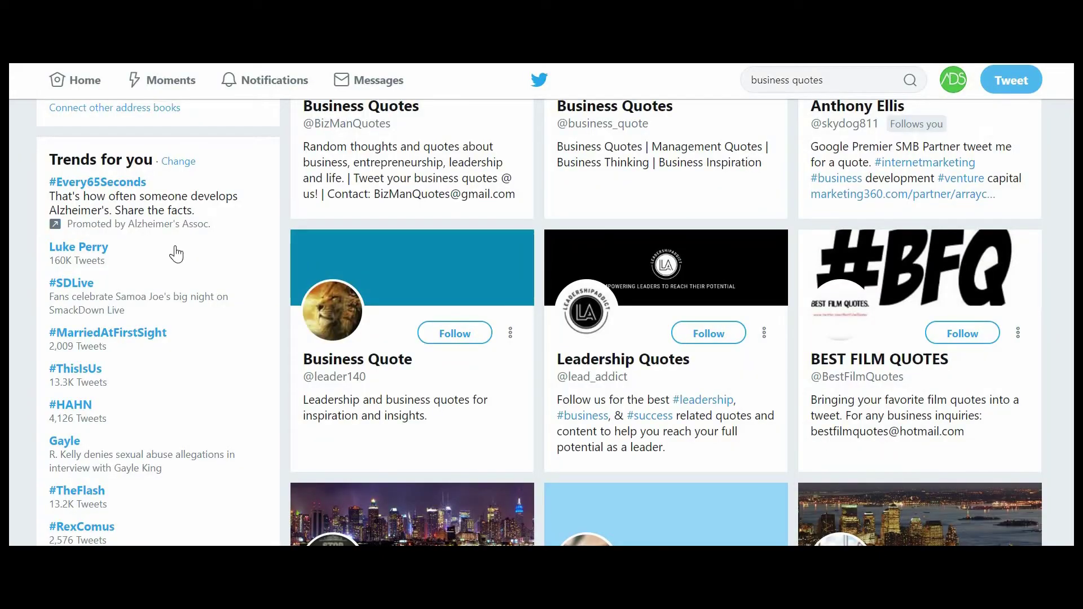
Open the Business Motivation list from the account's own lists and show its members
{"action": "scroll", "coordinate": [500, 251], "scroll_direction": "up", "scroll_amount": 8}
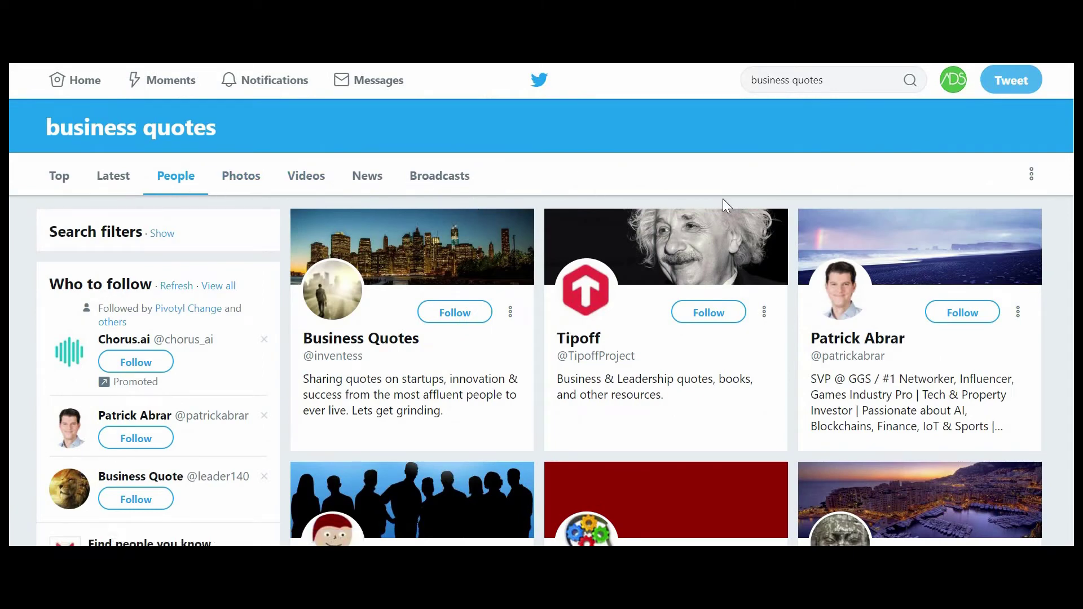
{"action": "left_click", "coordinate": [959, 86]}
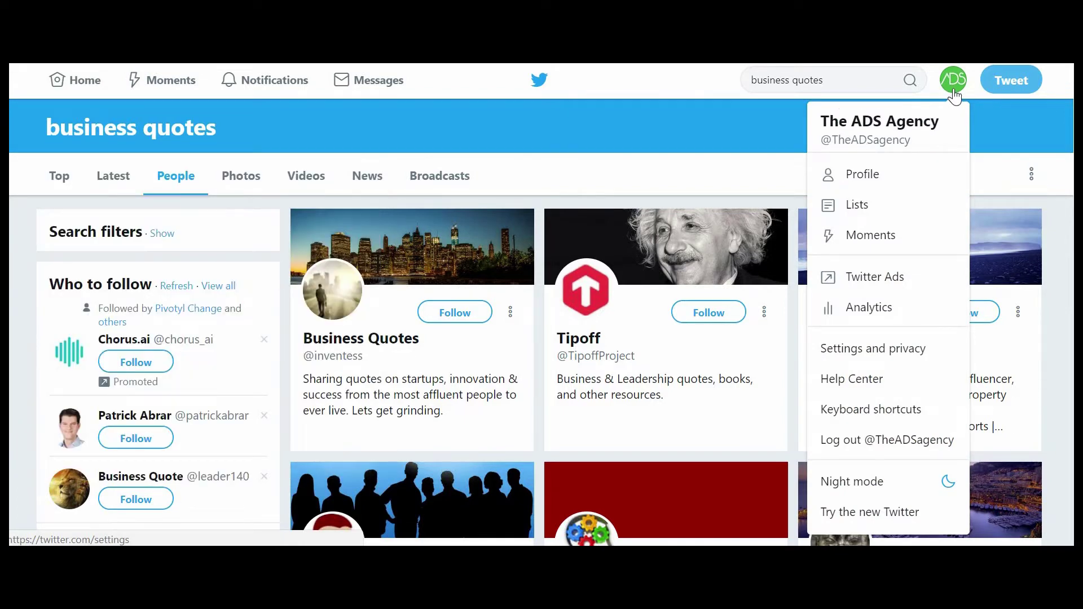
{"action": "left_click", "coordinate": [888, 204]}
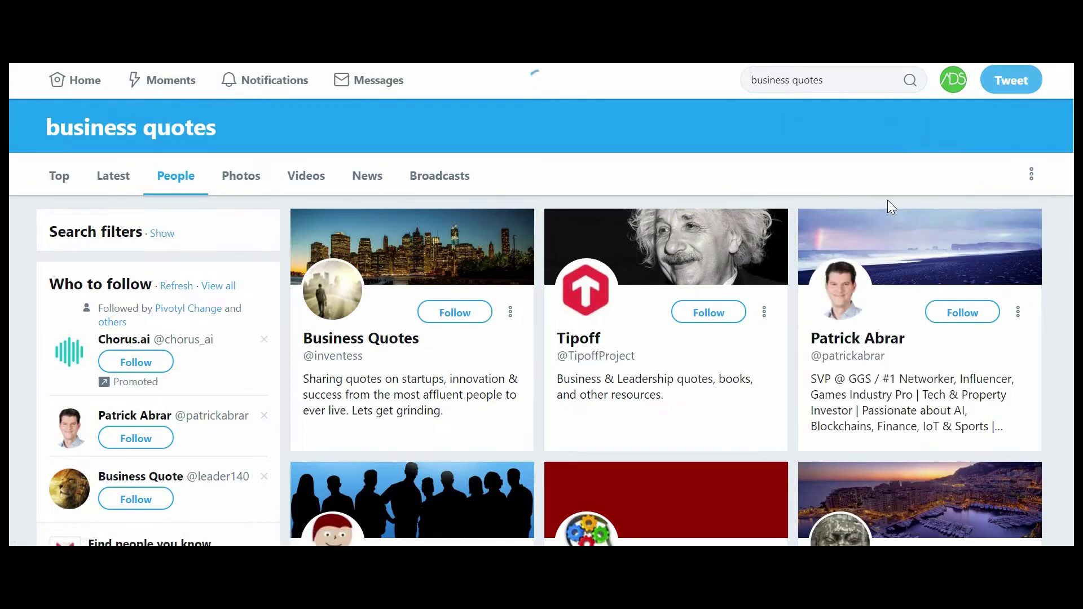
{"action": "scroll", "coordinate": [740, 305], "scroll_direction": "down", "scroll_amount": 3}
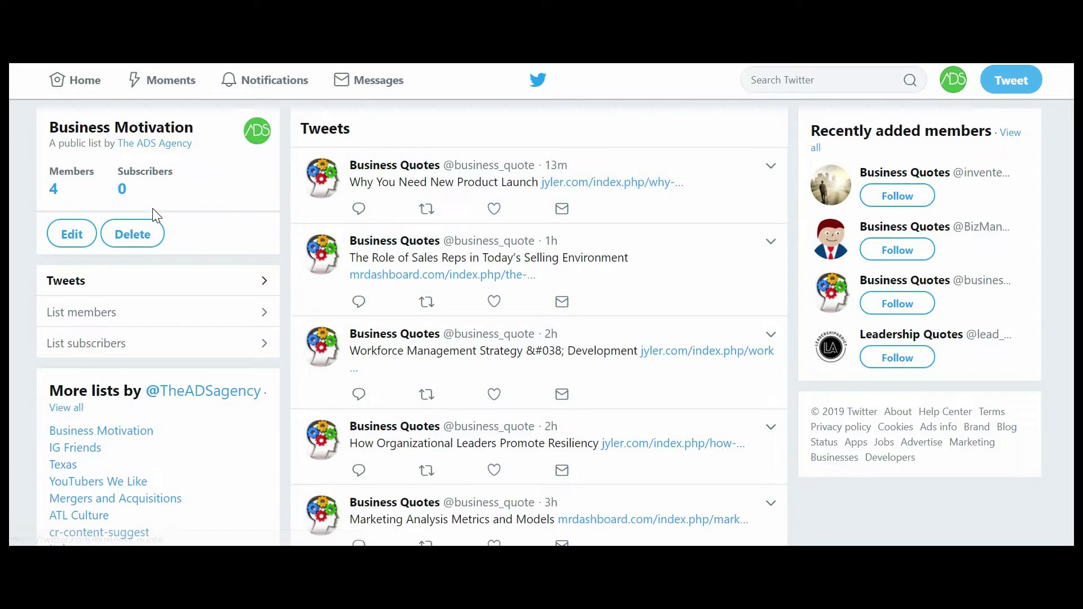
{"action": "left_click", "coordinate": [76, 179]}
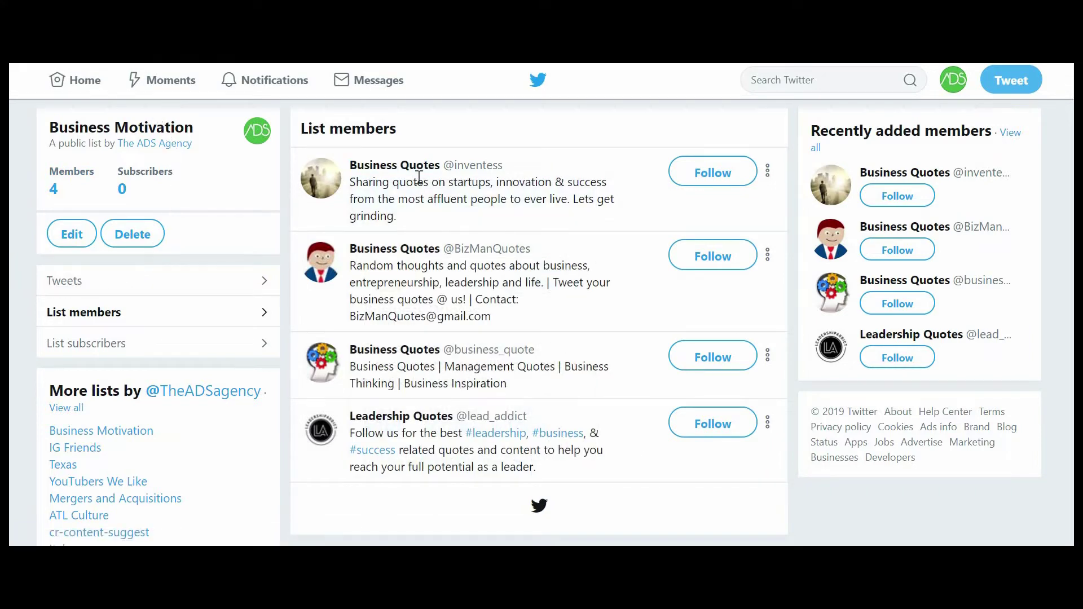
{"action": "left_click", "coordinate": [708, 423]}
{"action": "left_click", "coordinate": [701, 370]}
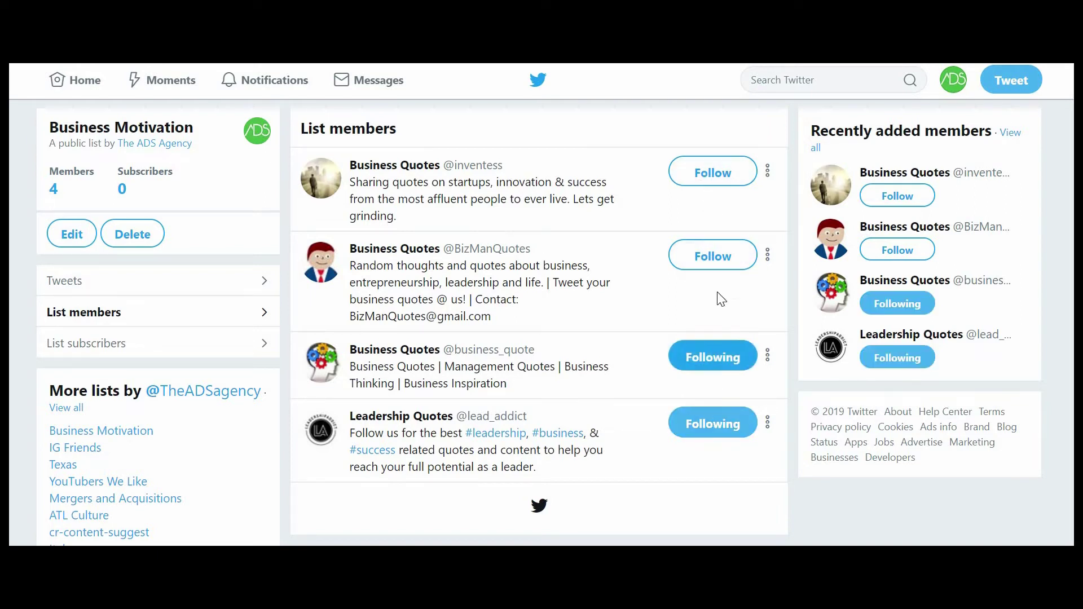
{"action": "left_click", "coordinate": [702, 255]}
{"action": "left_click", "coordinate": [701, 181]}
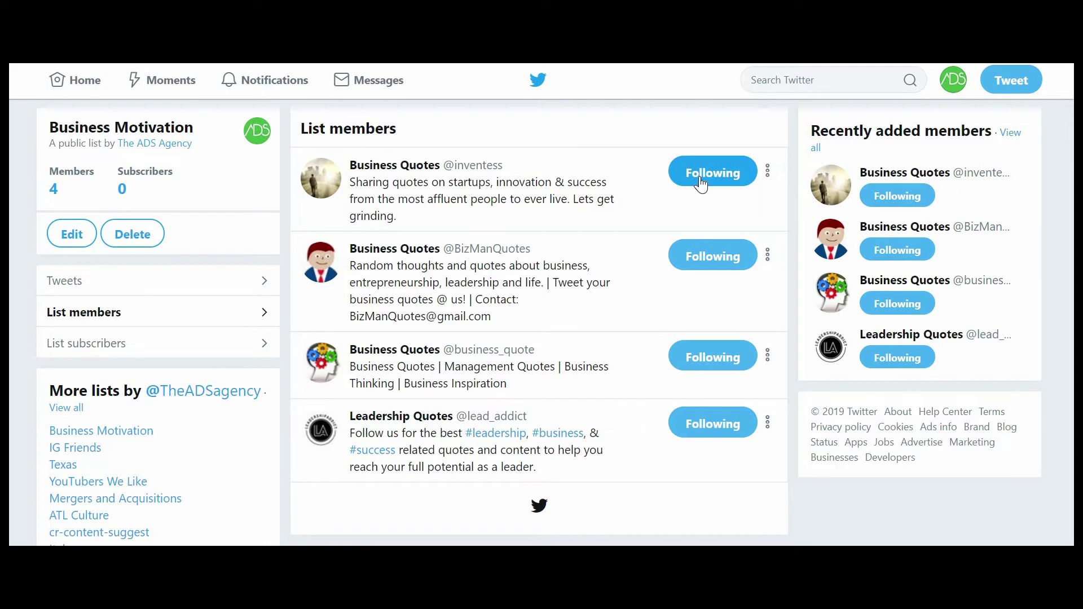
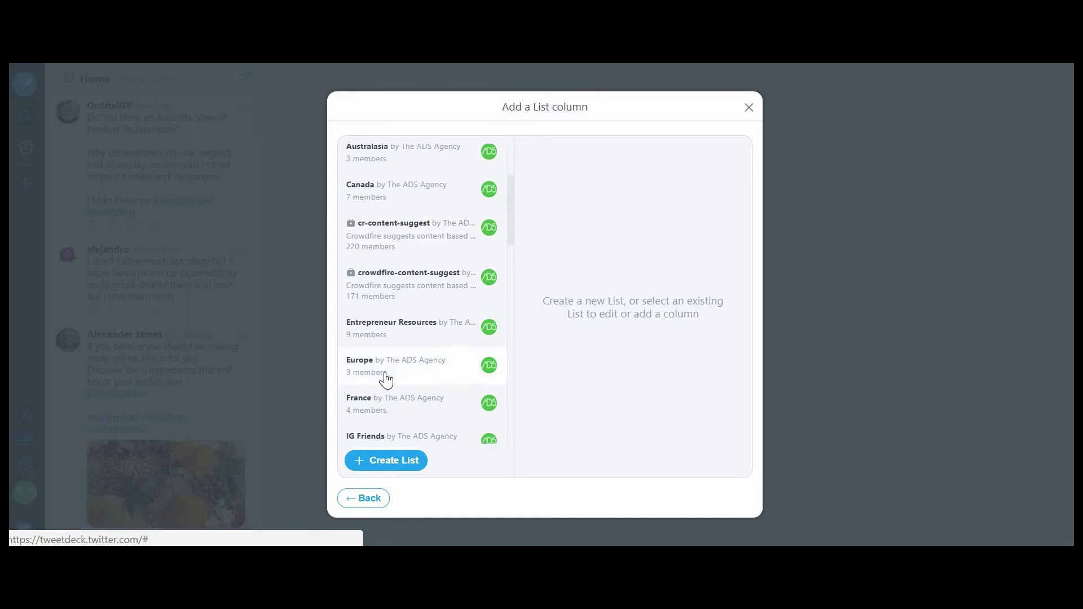
Search TweetDeck's lists available for a new column for "busines" and close the list selection
{"action": "scroll", "coordinate": [385, 380], "scroll_direction": "down", "scroll_amount": 5}
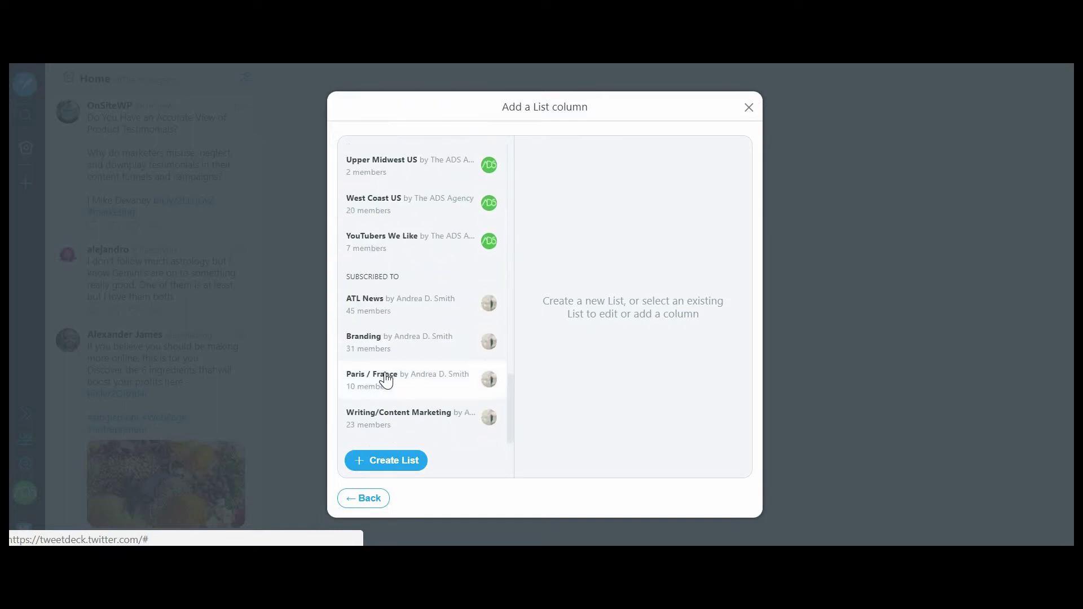
{"action": "scroll", "coordinate": [386, 380], "scroll_direction": "up", "scroll_amount": 15}
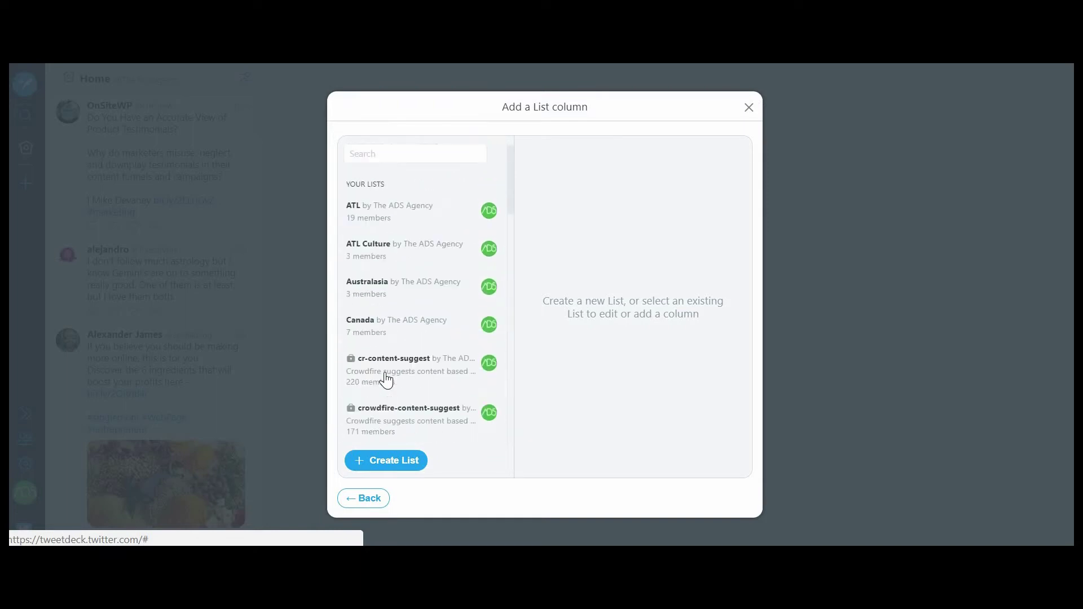
{"action": "left_click", "coordinate": [375, 153]}
{"action": "type", "text": "busines"}
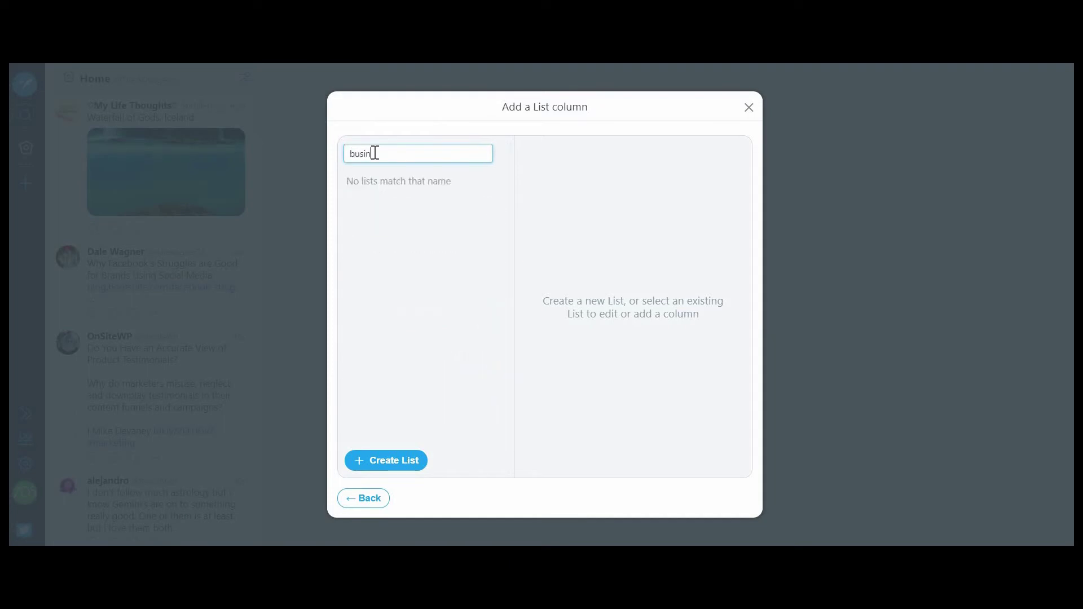
{"action": "left_click", "coordinate": [745, 111]}
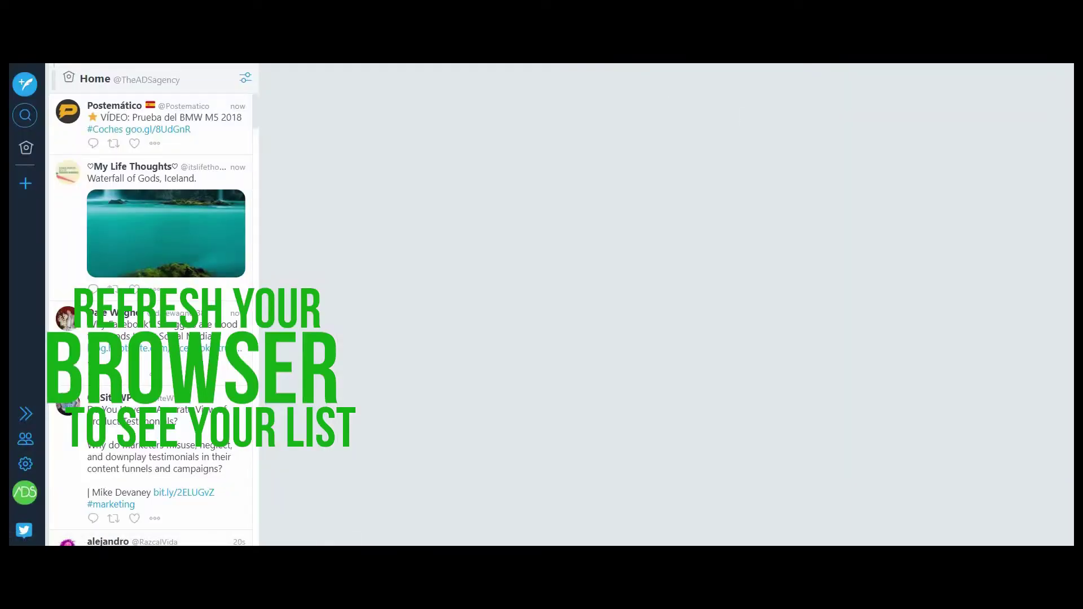
Refresh TweetDeck and add a List column showing the Business Motivation list
{"action": "key", "text": "F5"}
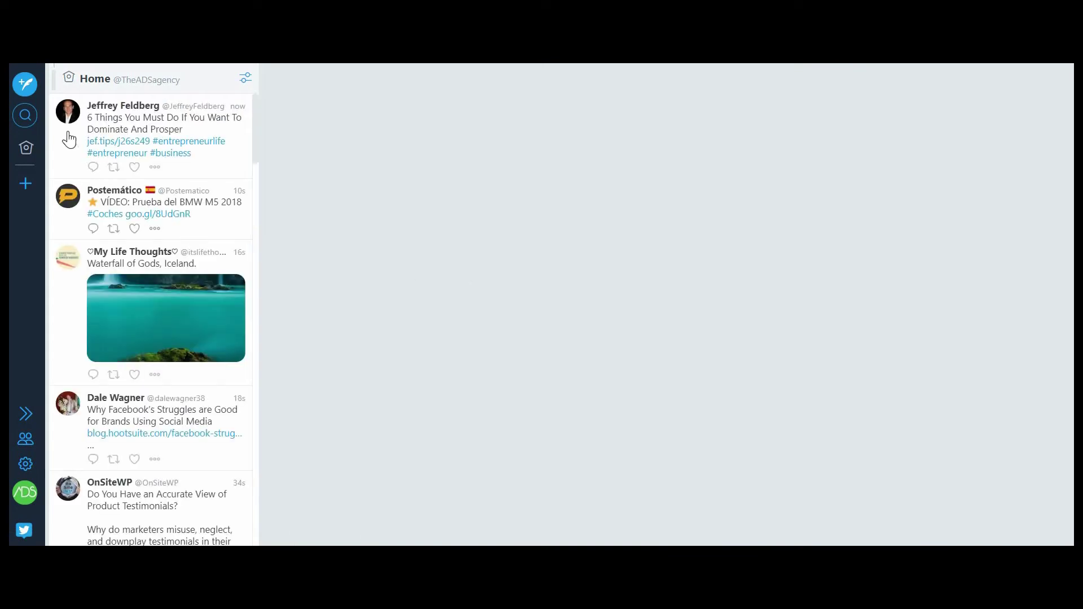
{"action": "left_click", "coordinate": [26, 86]}
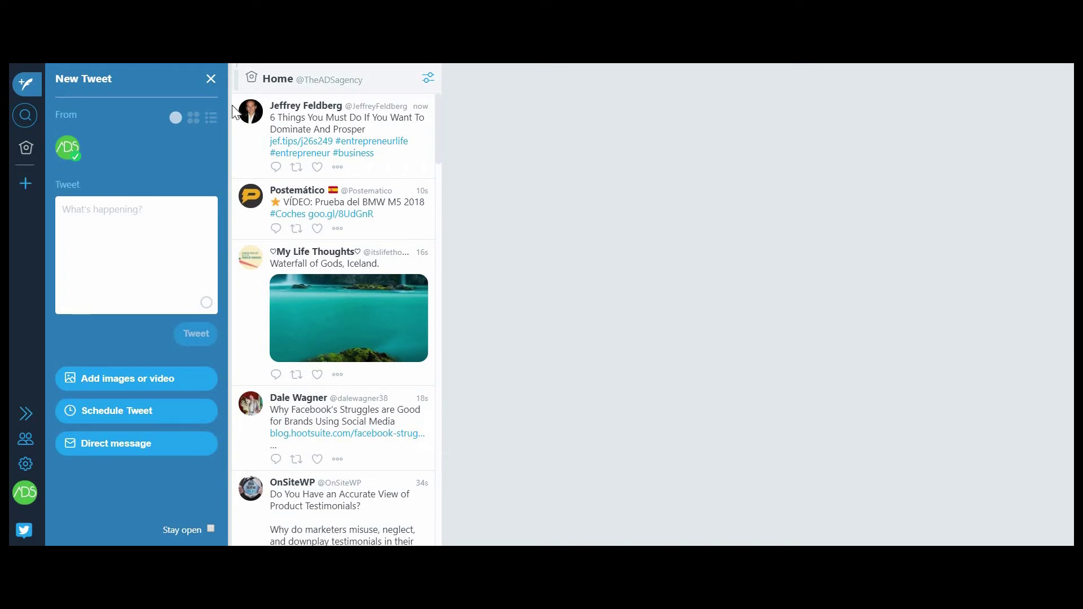
{"action": "left_click", "coordinate": [211, 80]}
{"action": "left_click", "coordinate": [23, 190]}
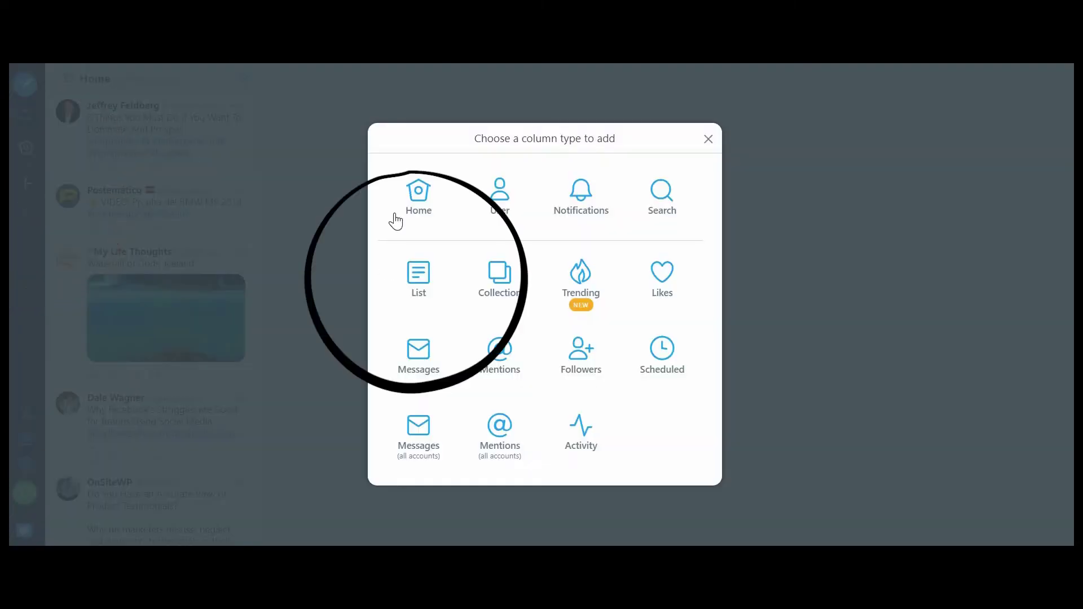
{"action": "left_click", "coordinate": [407, 289]}
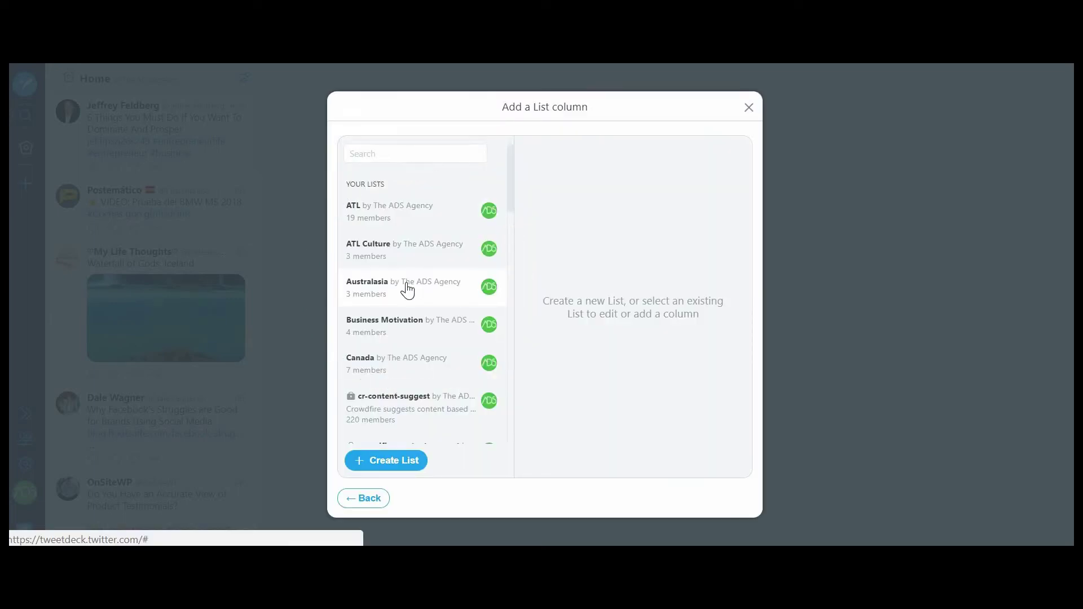
{"action": "left_click", "coordinate": [420, 339]}
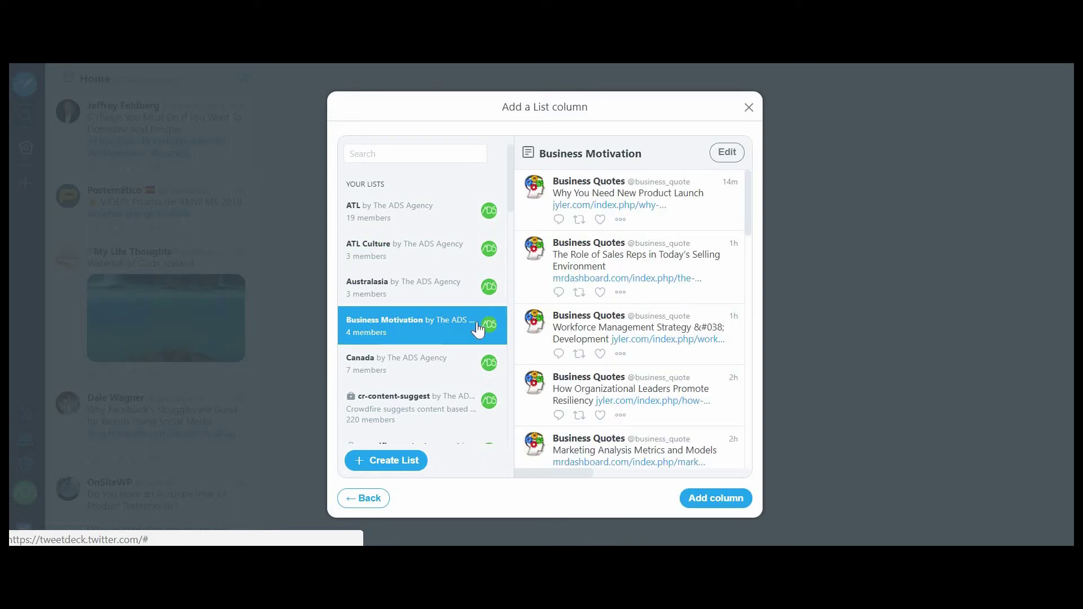
{"action": "left_click", "coordinate": [705, 499]}
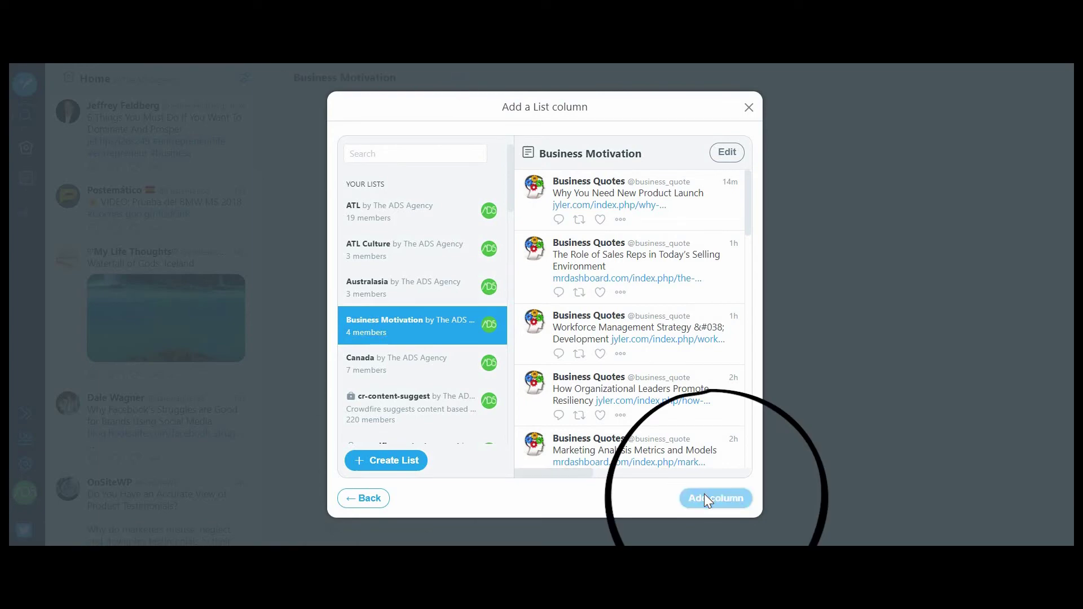
{"action": "left_click", "coordinate": [747, 103]}
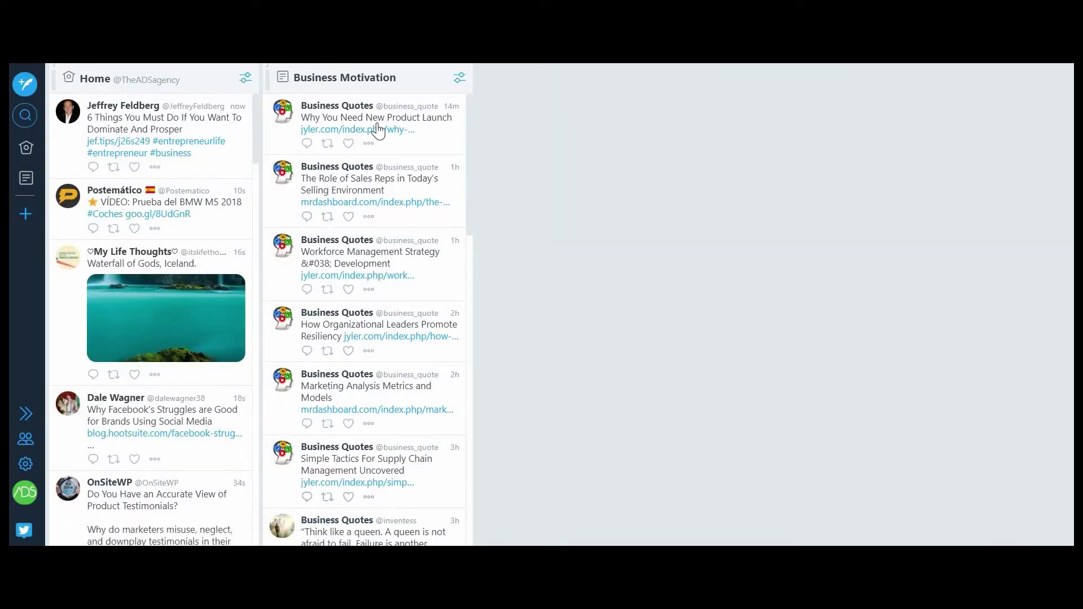
{"action": "scroll", "coordinate": [402, 377], "scroll_direction": "down", "scroll_amount": 3}
{"action": "scroll", "coordinate": [402, 377], "scroll_direction": "down", "scroll_amount": 15}
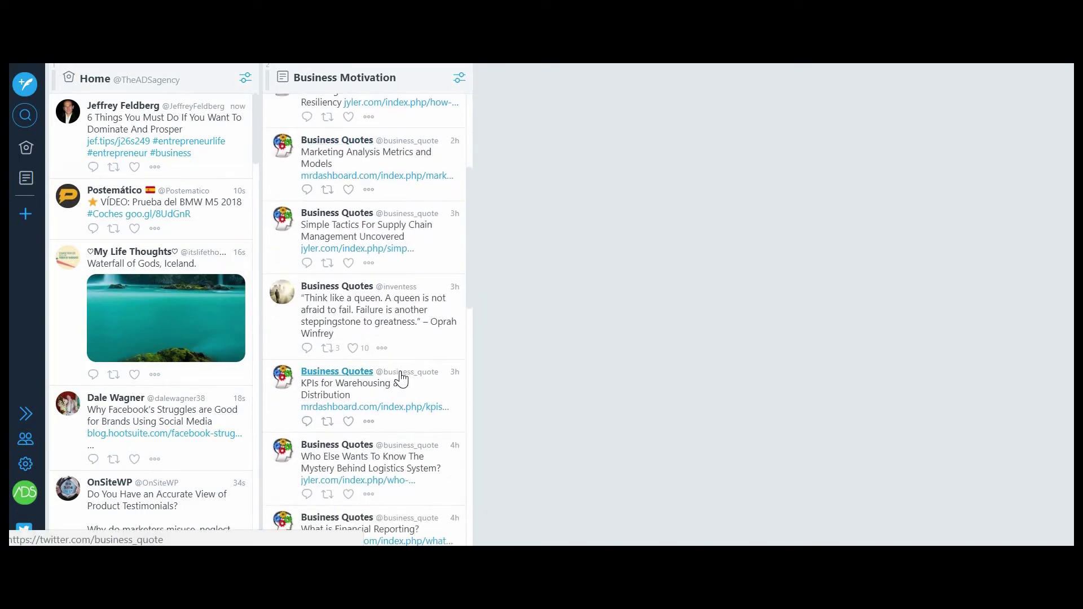
{"action": "scroll", "coordinate": [401, 376], "scroll_direction": "up", "scroll_amount": 18}
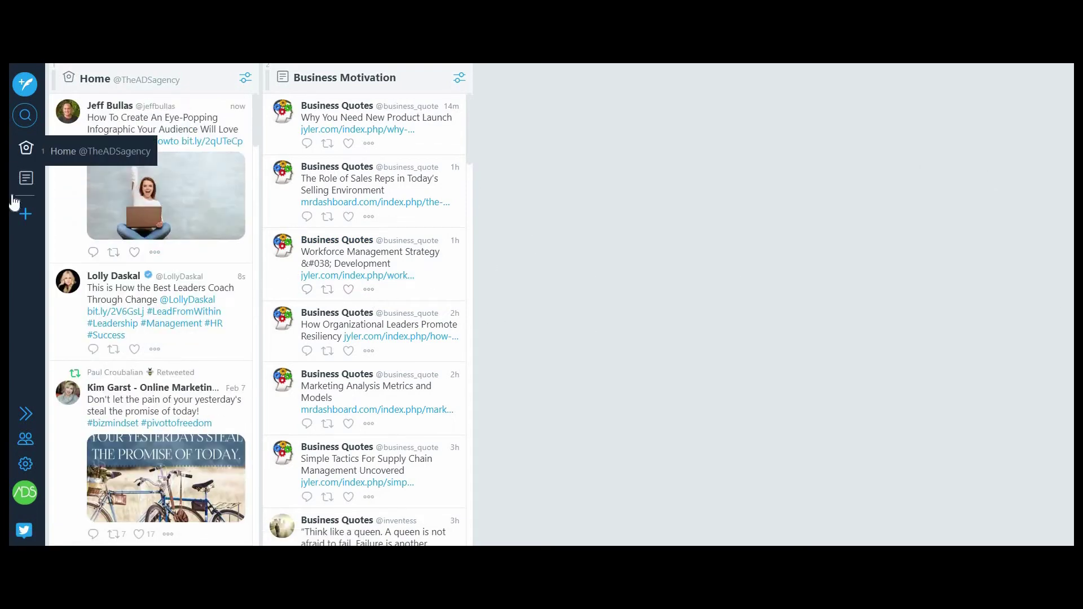
Add a search column for the hashtag "#architecture" and browse its tweets
{"action": "left_click", "coordinate": [23, 215]}
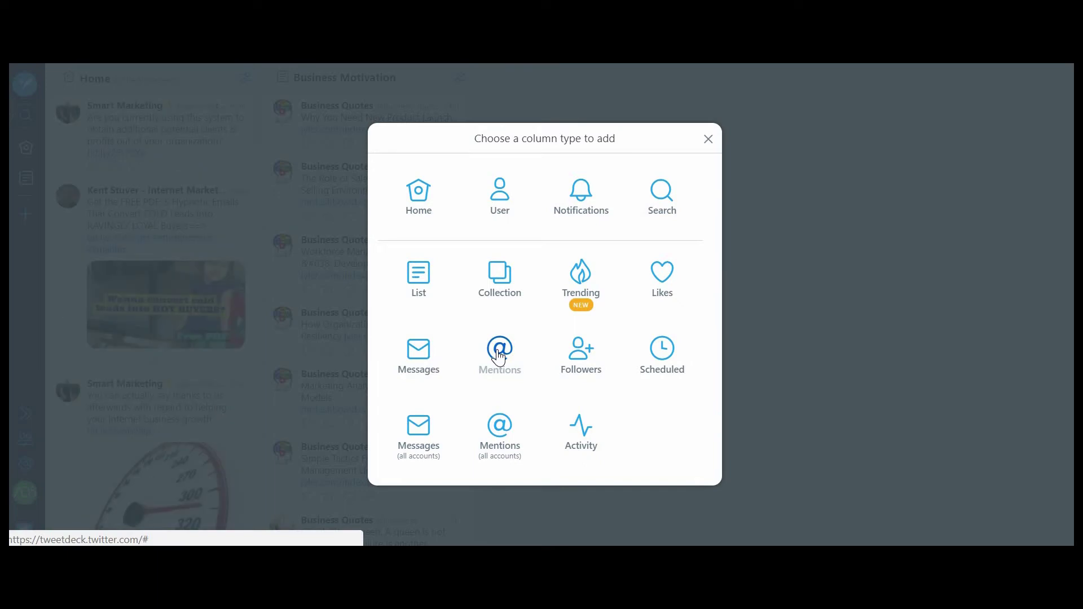
{"action": "left_click", "coordinate": [646, 199]}
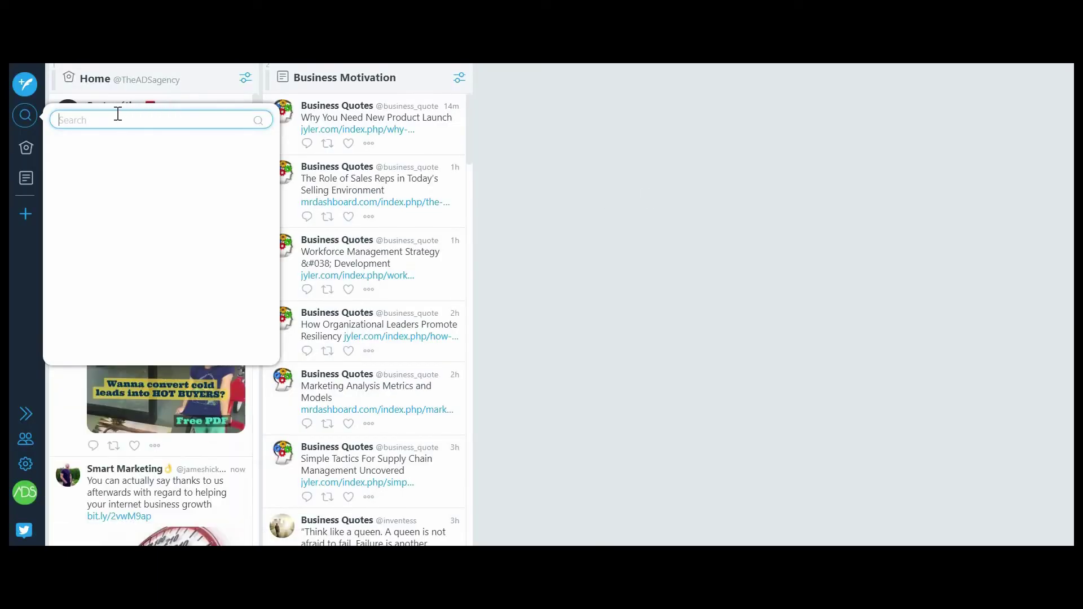
{"action": "type", "text": "#architecture"}
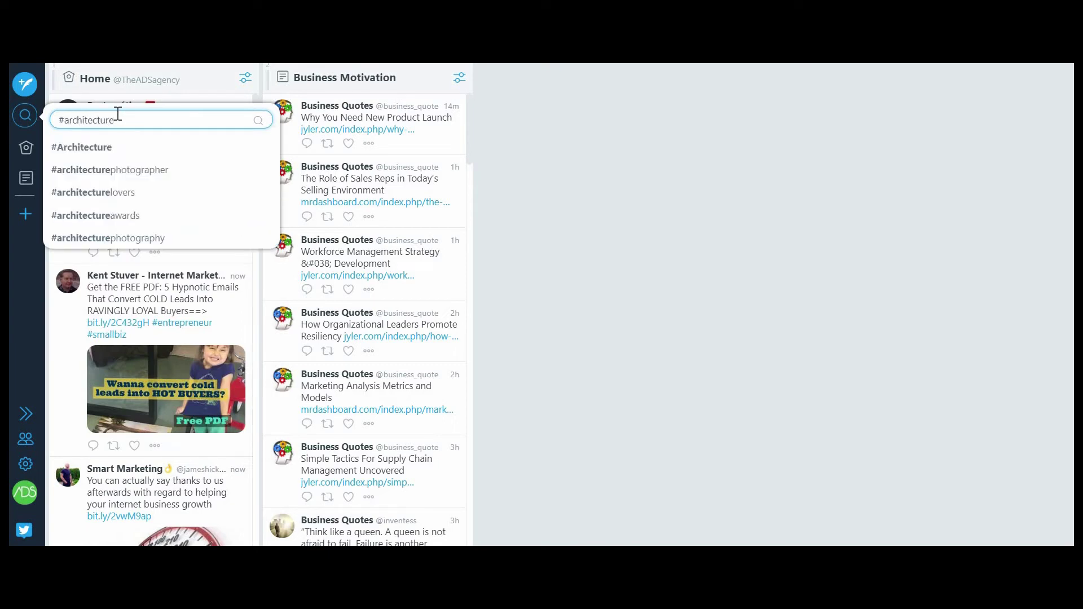
{"action": "key", "text": "Return"}
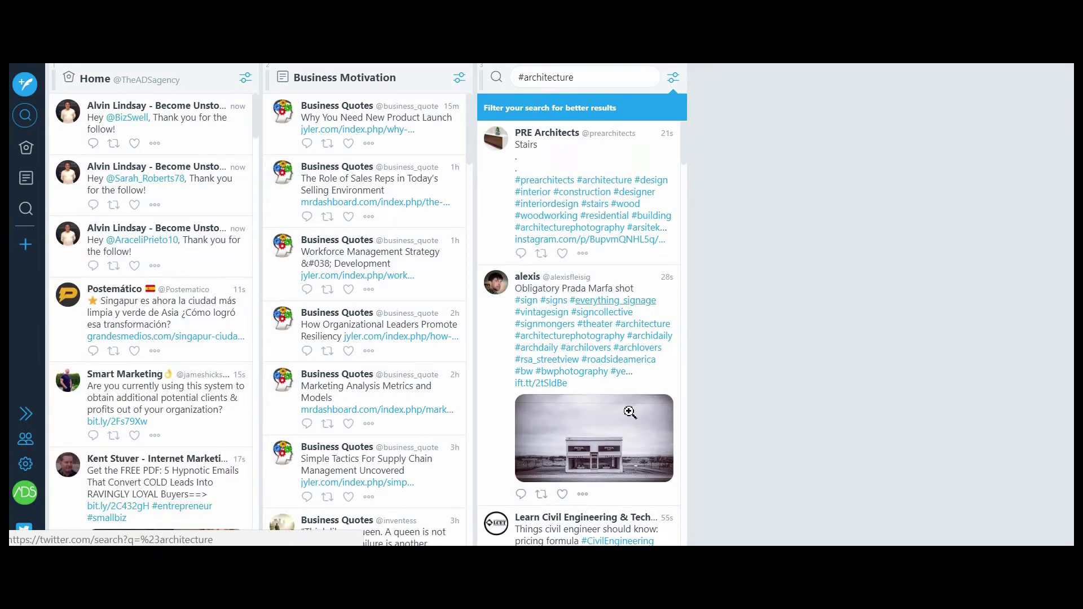
{"action": "scroll", "coordinate": [607, 326], "scroll_direction": "down", "scroll_amount": 7}
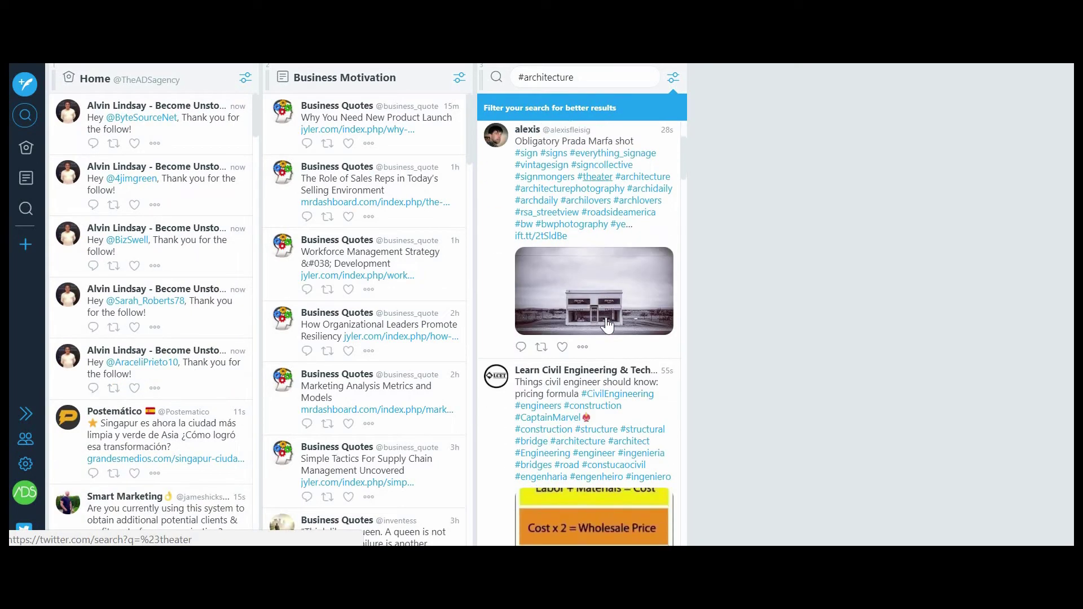
Look through further tweets in the #architecture search column
{"action": "scroll", "coordinate": [607, 325], "scroll_direction": "down", "scroll_amount": 8}
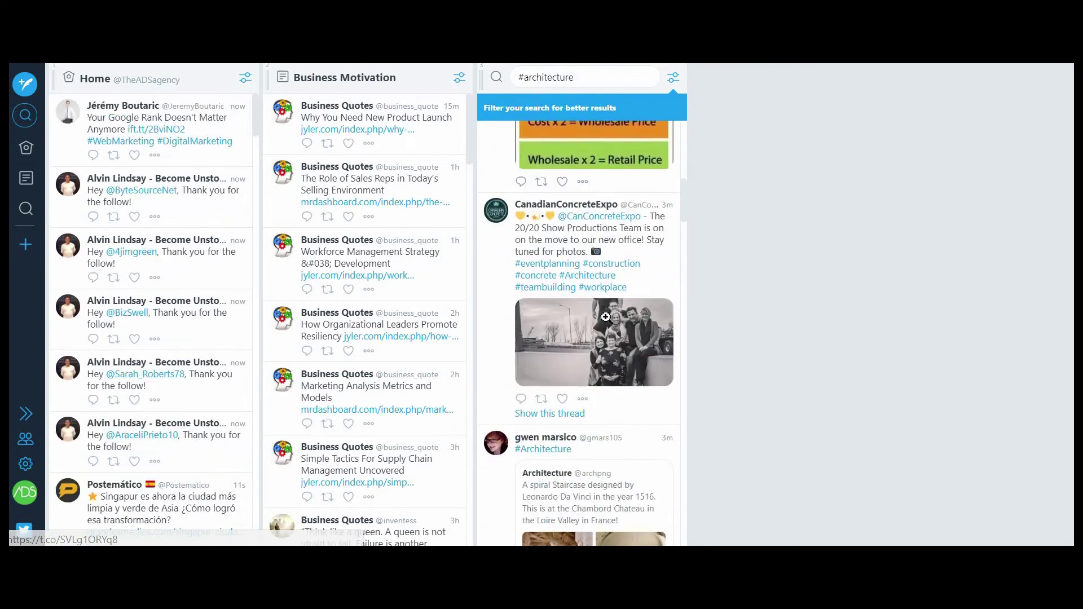
{"action": "scroll", "coordinate": [607, 326], "scroll_direction": "down", "scroll_amount": 10}
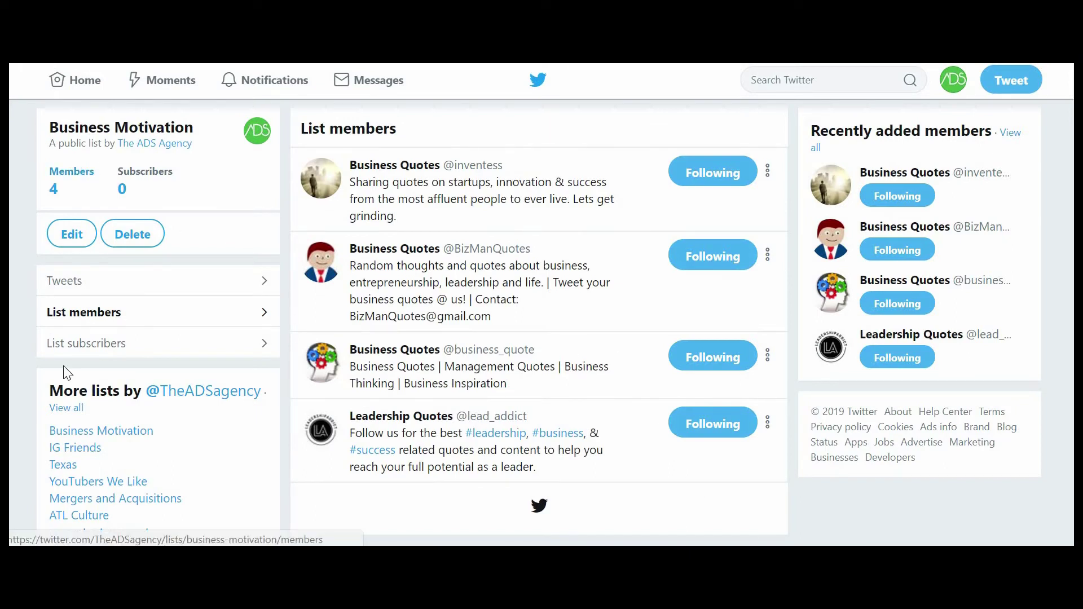
Switch to Twitter, open the account's own lists page and look through the lists it contains
{"action": "left_click", "coordinate": [83, 310]}
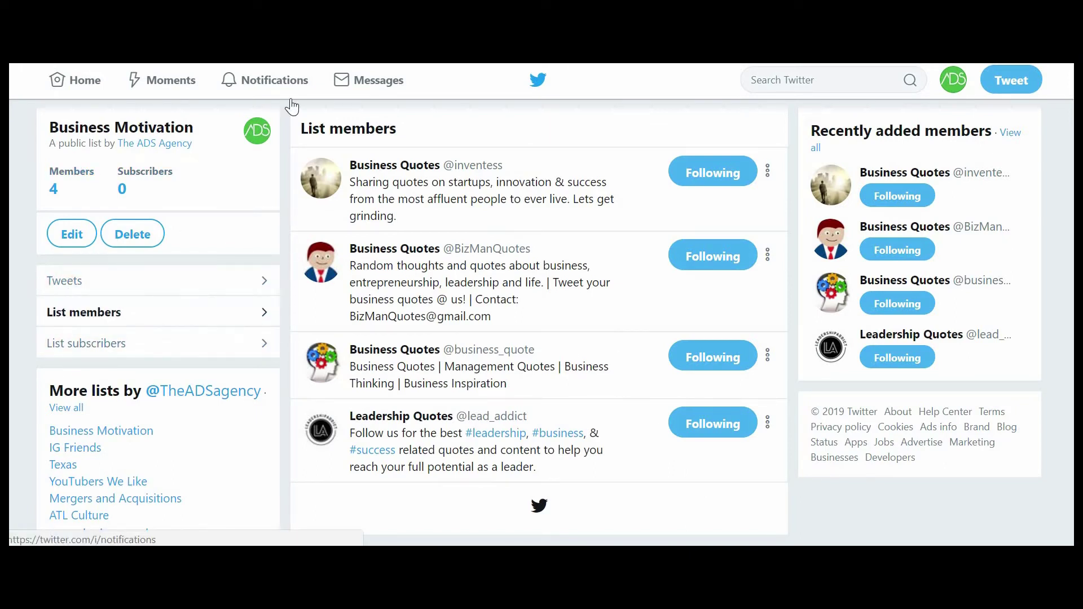
{"action": "left_click", "coordinate": [944, 82]}
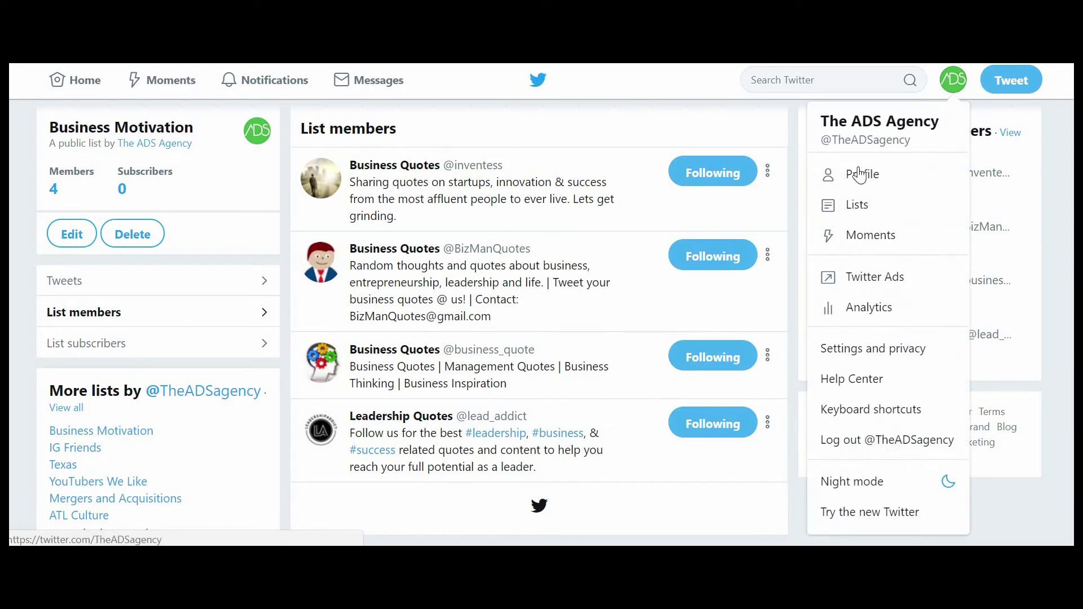
{"action": "left_click", "coordinate": [844, 205]}
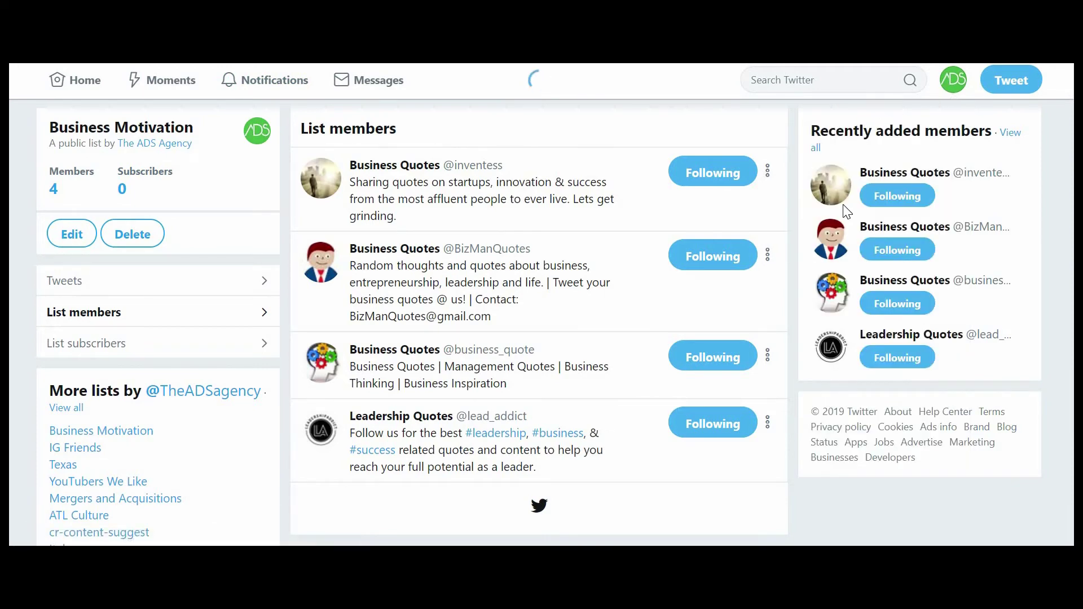
{"action": "scroll", "coordinate": [810, 333], "scroll_direction": "down", "scroll_amount": 6}
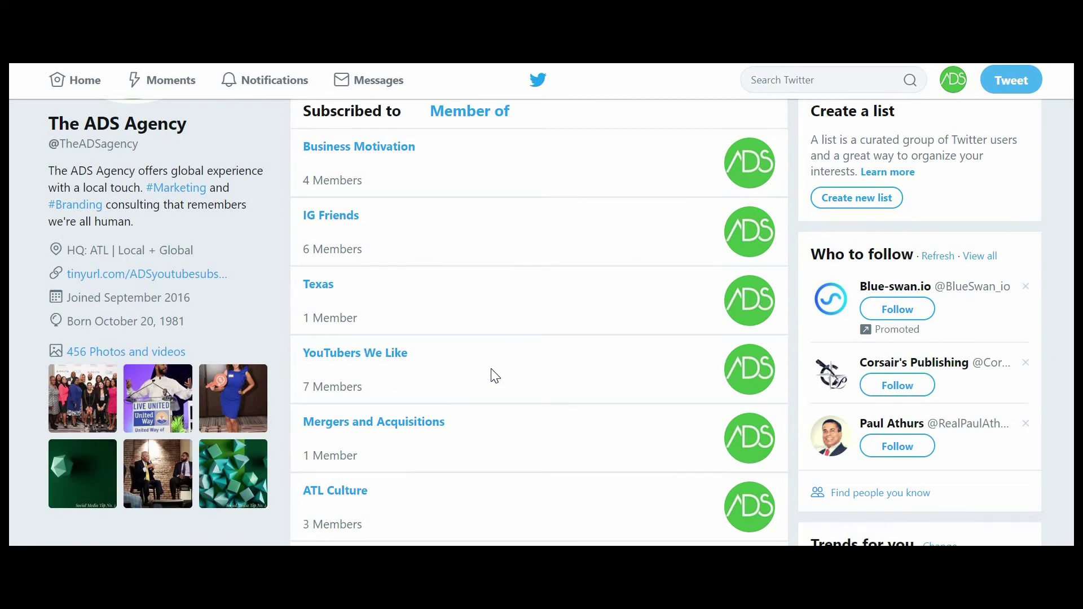
{"action": "scroll", "coordinate": [491, 375], "scroll_direction": "down", "scroll_amount": 3}
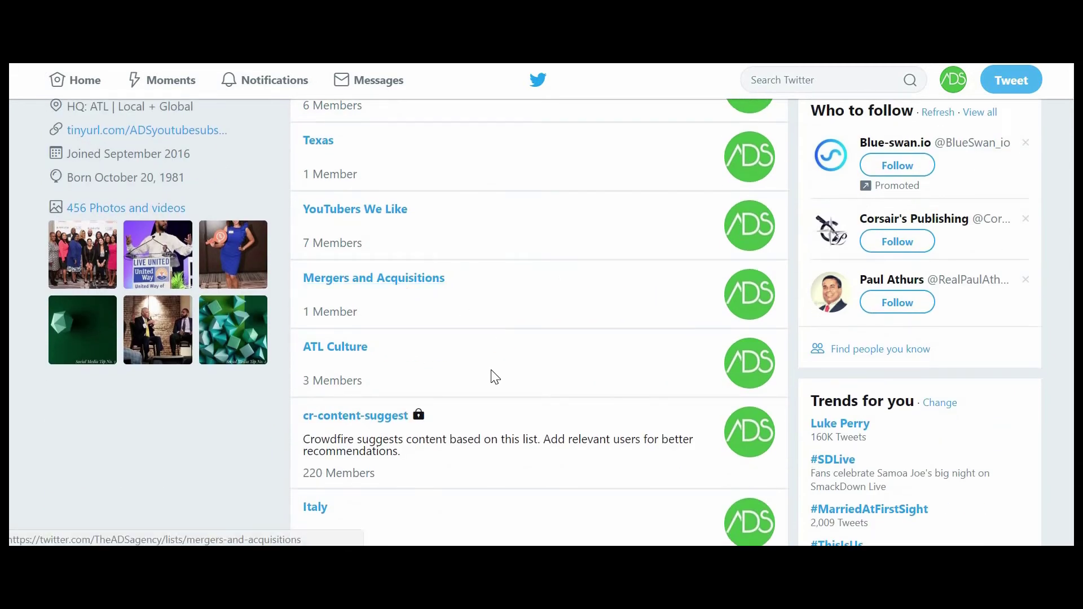
{"action": "scroll", "coordinate": [491, 374], "scroll_direction": "down", "scroll_amount": 5}
{"action": "scroll", "coordinate": [491, 376], "scroll_direction": "down", "scroll_amount": 3}
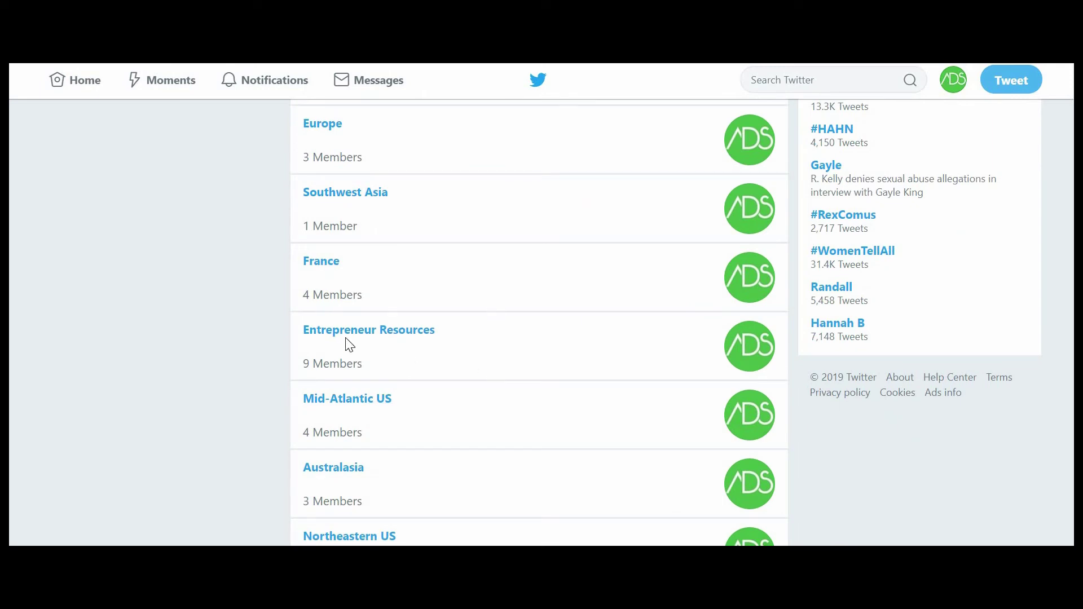
{"action": "scroll", "coordinate": [501, 329], "scroll_direction": "down", "scroll_amount": 2}
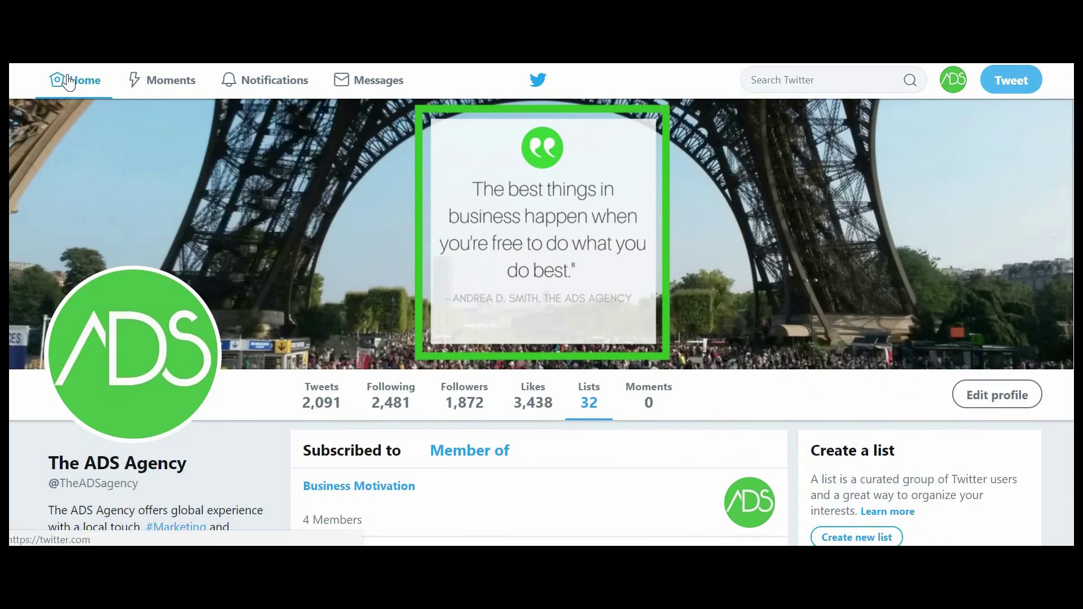
Open the Twitter home timeline and look through its unfiltered feed of tweets
{"action": "left_click", "coordinate": [69, 81]}
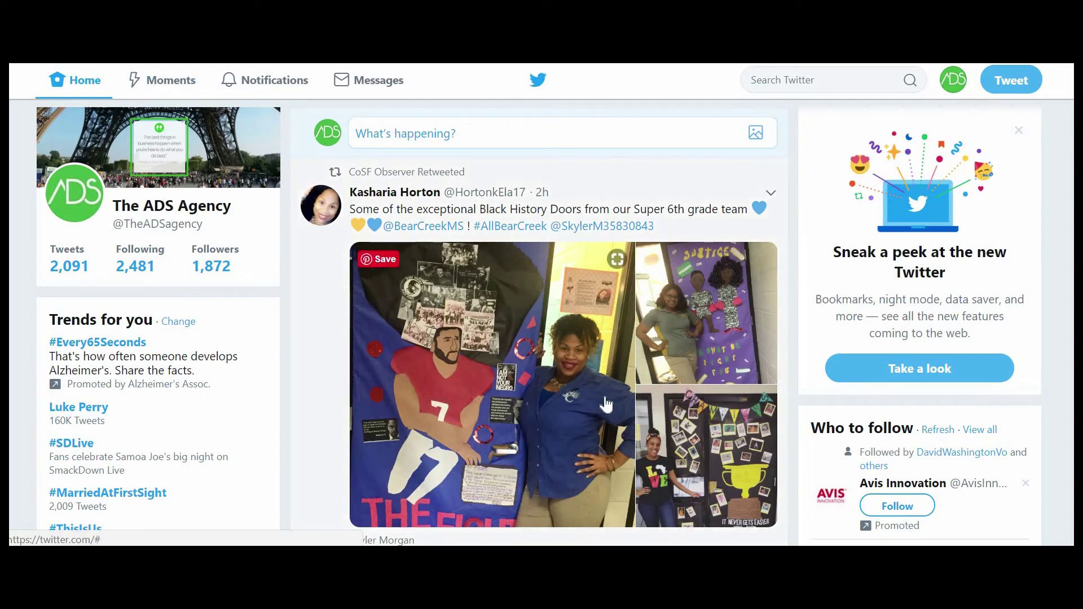
{"action": "scroll", "coordinate": [774, 412], "scroll_direction": "down", "scroll_amount": 5}
{"action": "scroll", "coordinate": [774, 412], "scroll_direction": "down", "scroll_amount": 12}
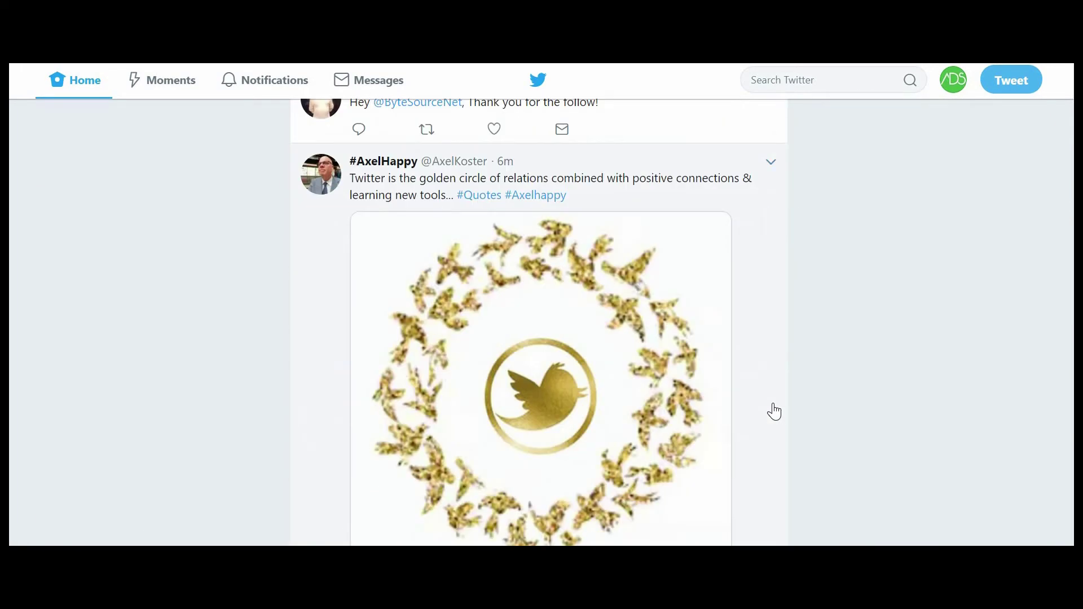
{"action": "scroll", "coordinate": [774, 412], "scroll_direction": "down", "scroll_amount": 6}
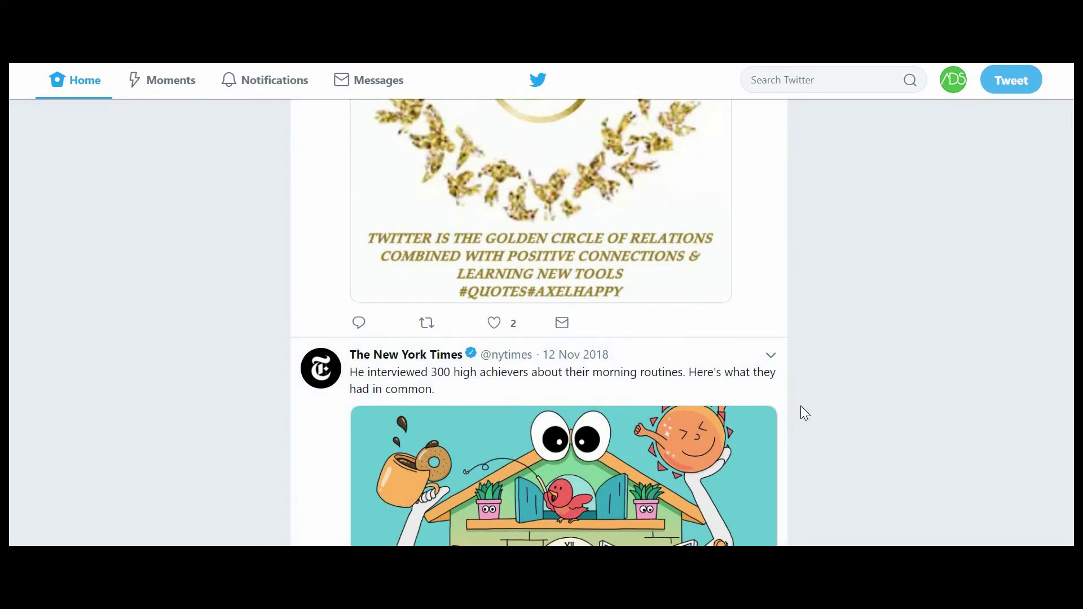
{"action": "scroll", "coordinate": [800, 406], "scroll_direction": "down", "scroll_amount": 4}
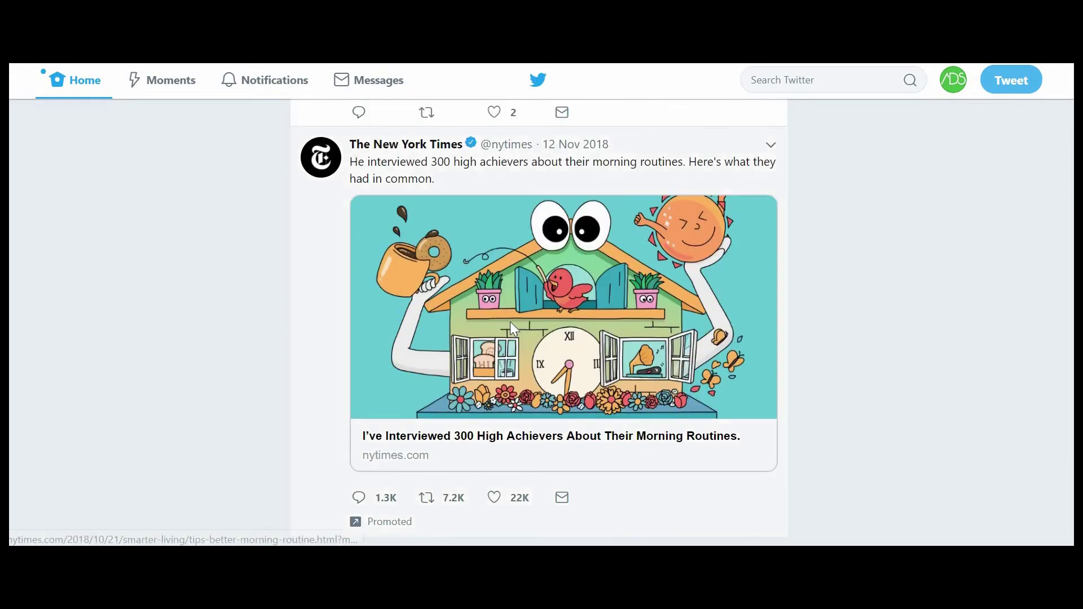
{"action": "scroll", "coordinate": [510, 324], "scroll_direction": "down", "scroll_amount": 6}
{"action": "scroll", "coordinate": [510, 329], "scroll_direction": "down", "scroll_amount": 3}
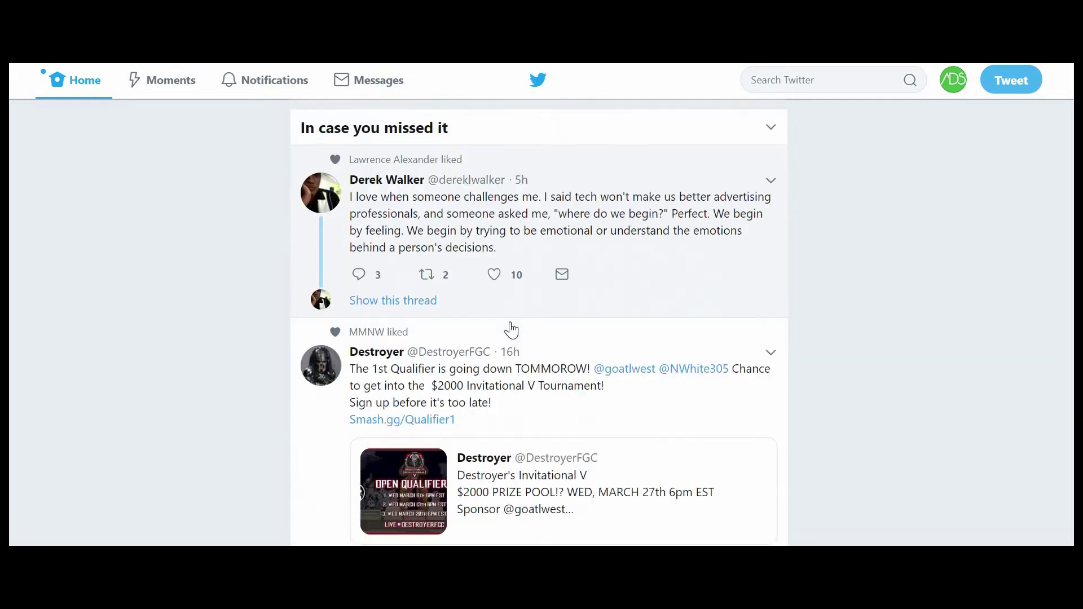
{"action": "scroll", "coordinate": [810, 382], "scroll_direction": "down", "scroll_amount": 4}
{"action": "scroll", "coordinate": [808, 379], "scroll_direction": "down", "scroll_amount": 10}
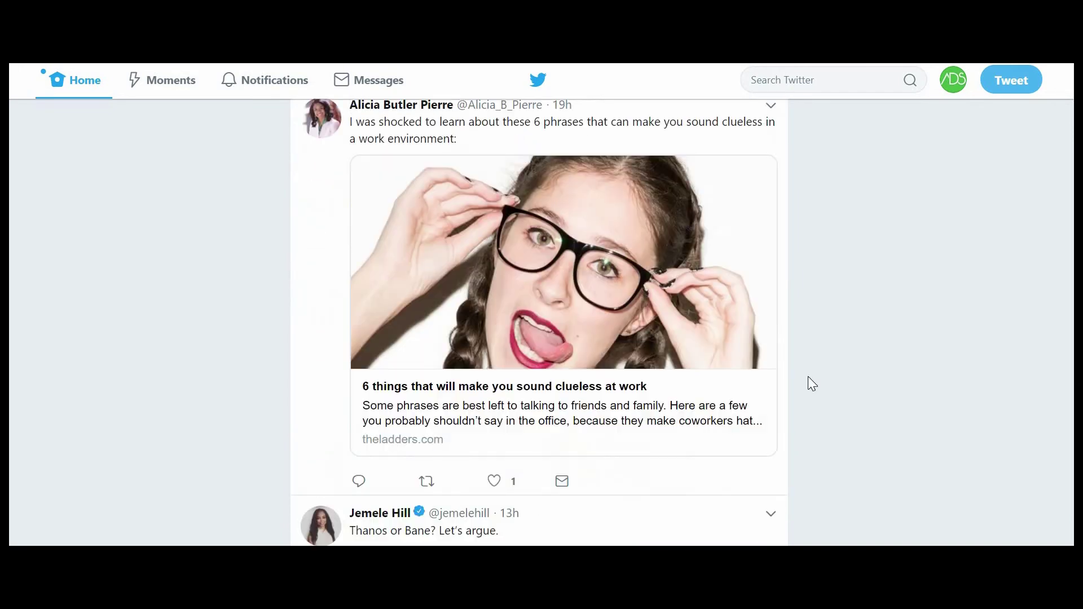
{"action": "scroll", "coordinate": [808, 378], "scroll_direction": "down", "scroll_amount": 9}
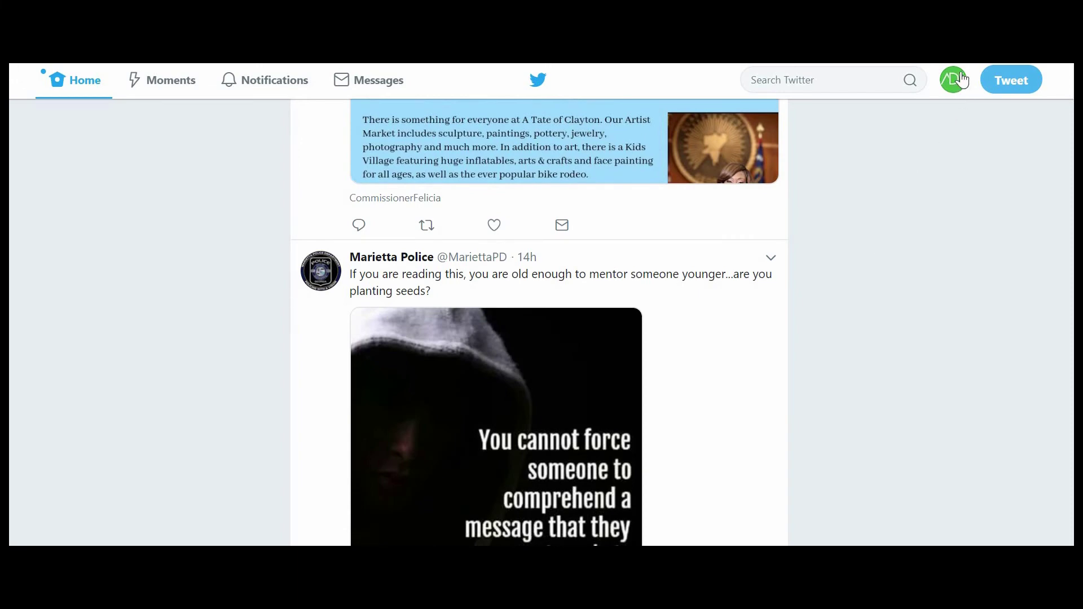
Return to the account's lists, open the YouTubers We Like list and view its members
{"action": "left_click", "coordinate": [962, 80]}
{"action": "left_click", "coordinate": [869, 217]}
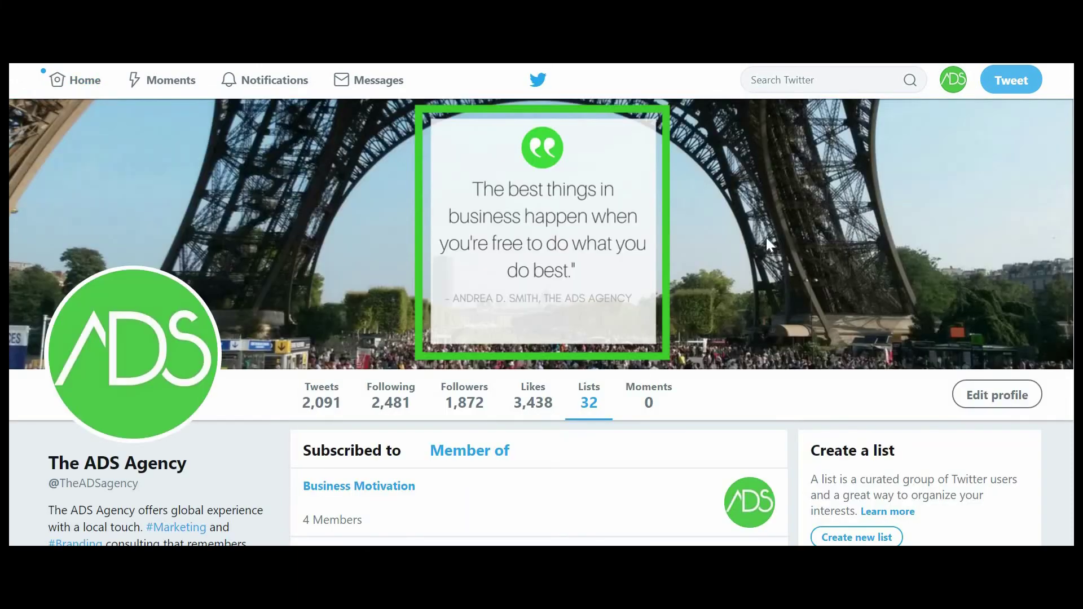
{"action": "scroll", "coordinate": [356, 422], "scroll_direction": "down", "scroll_amount": 5}
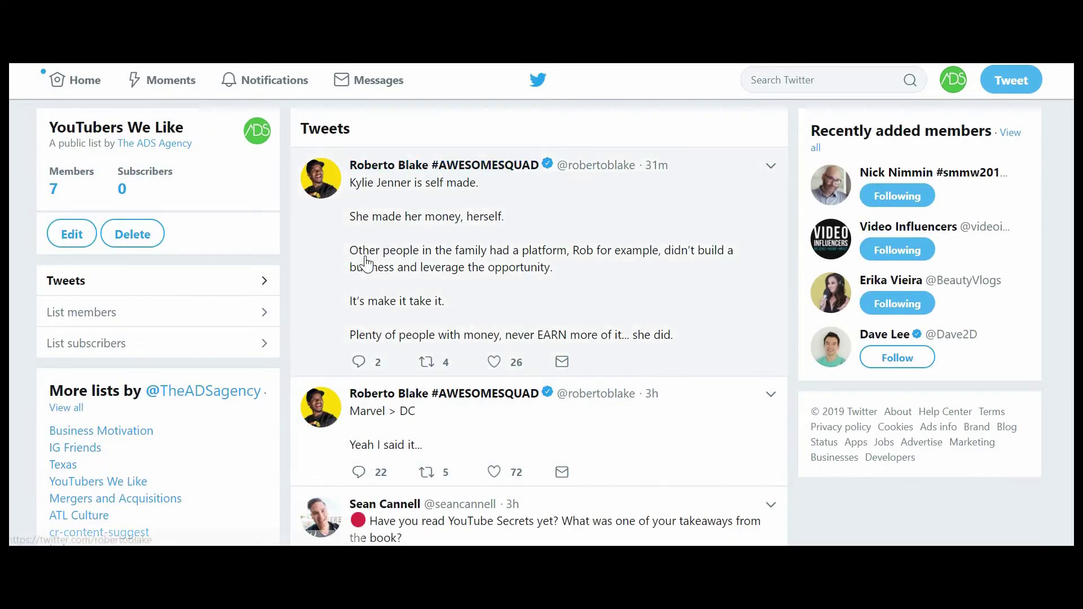
{"action": "left_click", "coordinate": [74, 179]}
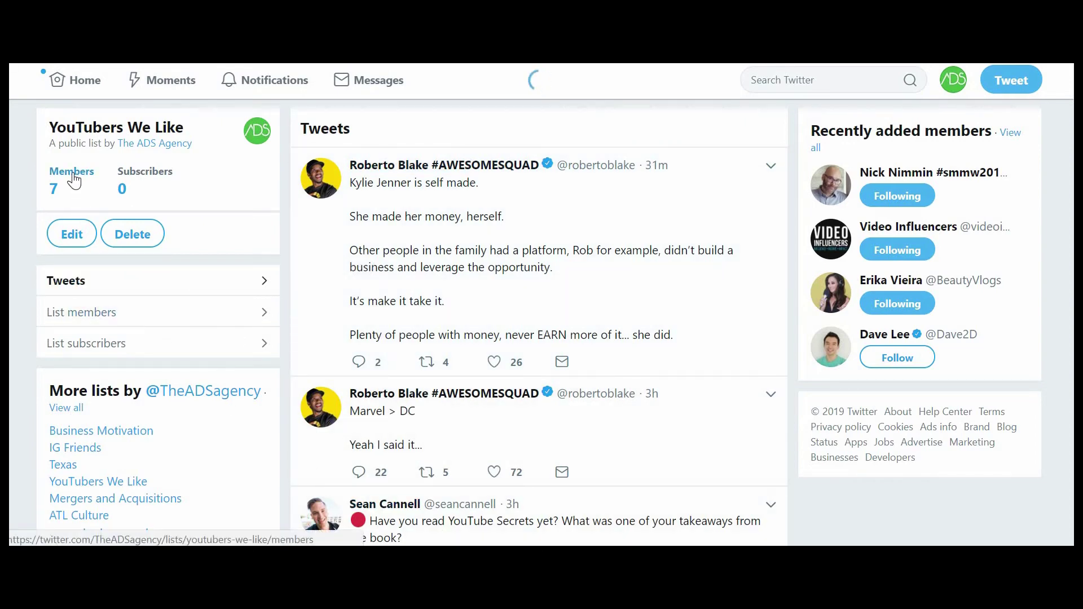